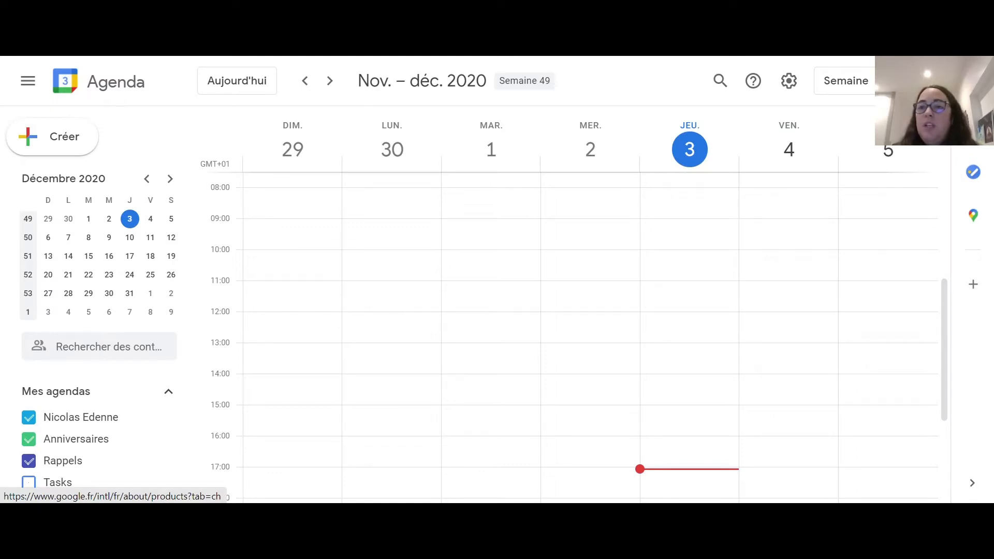
- Browse the list of Google applications to locate Agenda, and close the list
left_click(921, 80)
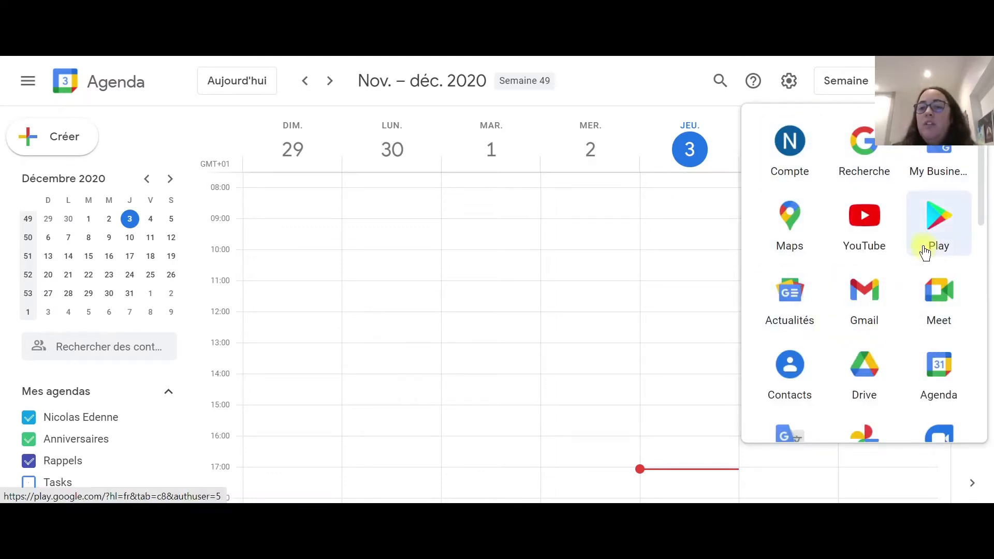
scroll(925, 252, "down", 4)
scroll(921, 248, "up", 2)
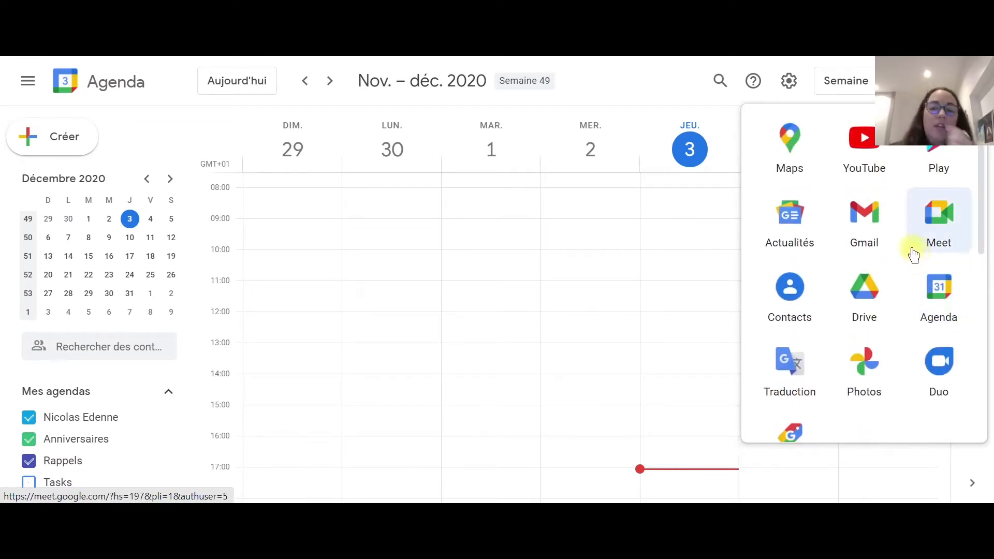
scroll(911, 252, "down", 3)
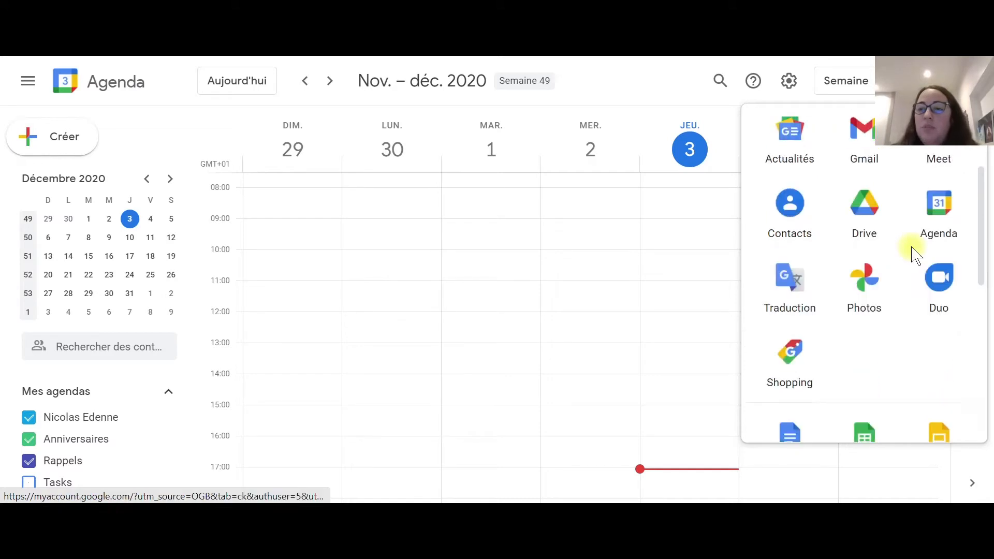
scroll(910, 251, "up", 3)
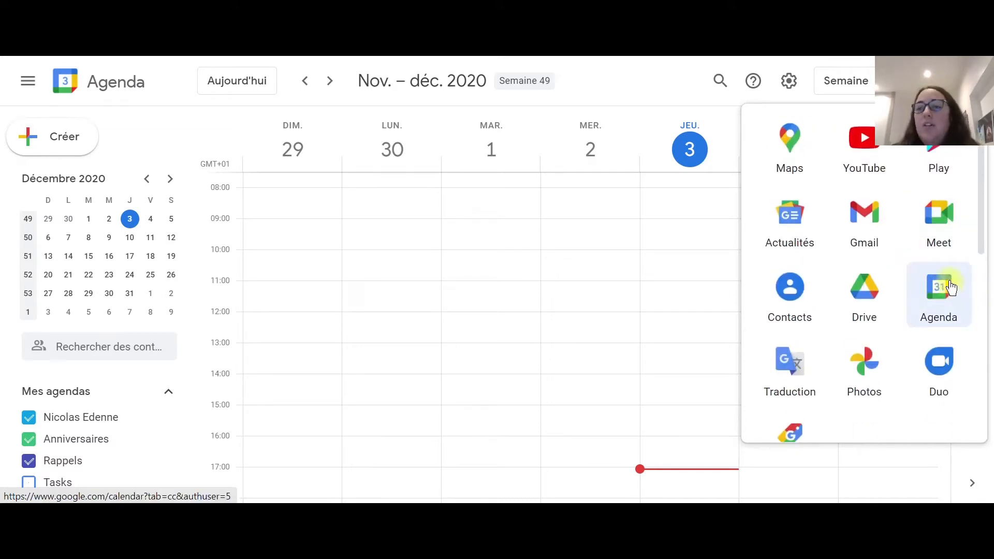
left_click(933, 81)
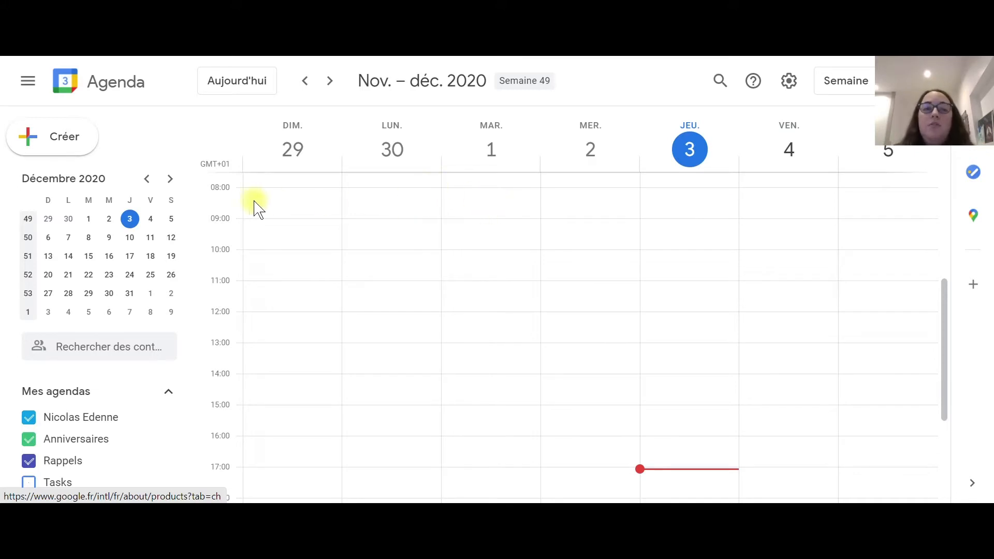
- View the calendar in the Jour display, and return it to the Semaine display
left_click(851, 89)
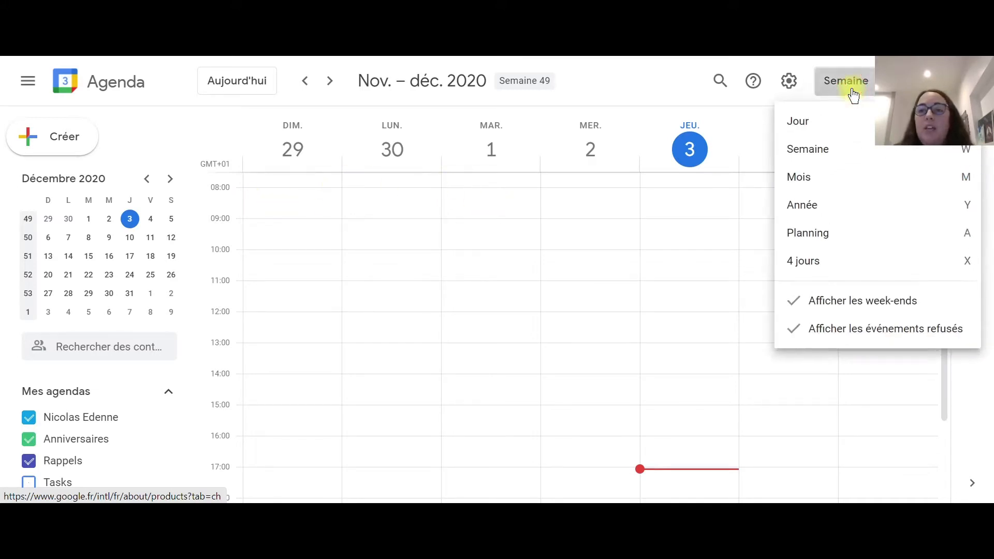
left_click(844, 118)
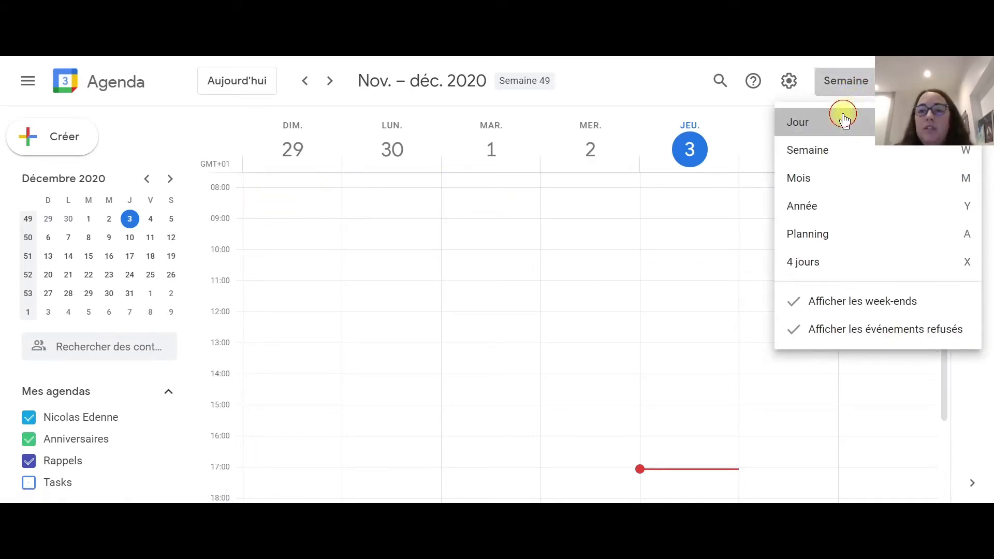
left_click(853, 88)
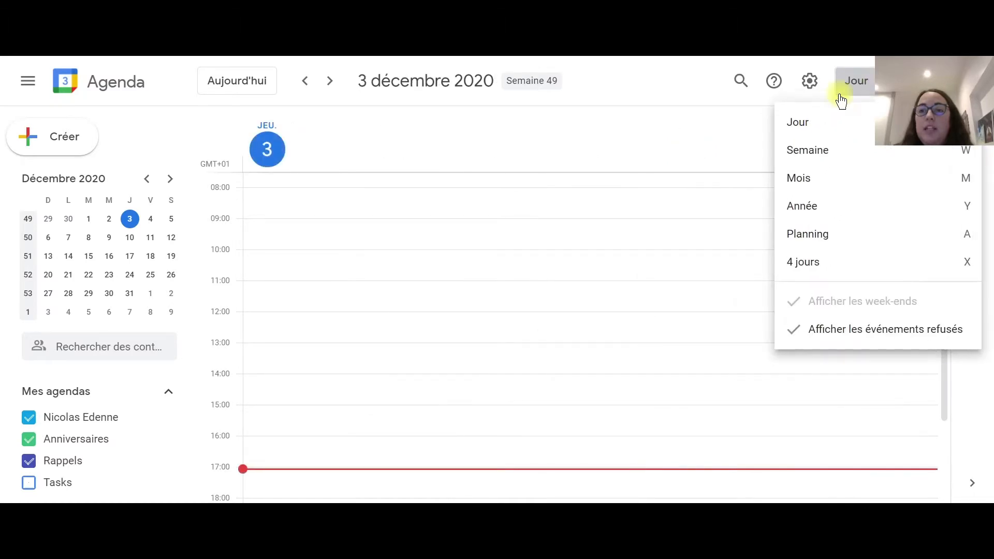
left_click(812, 155)
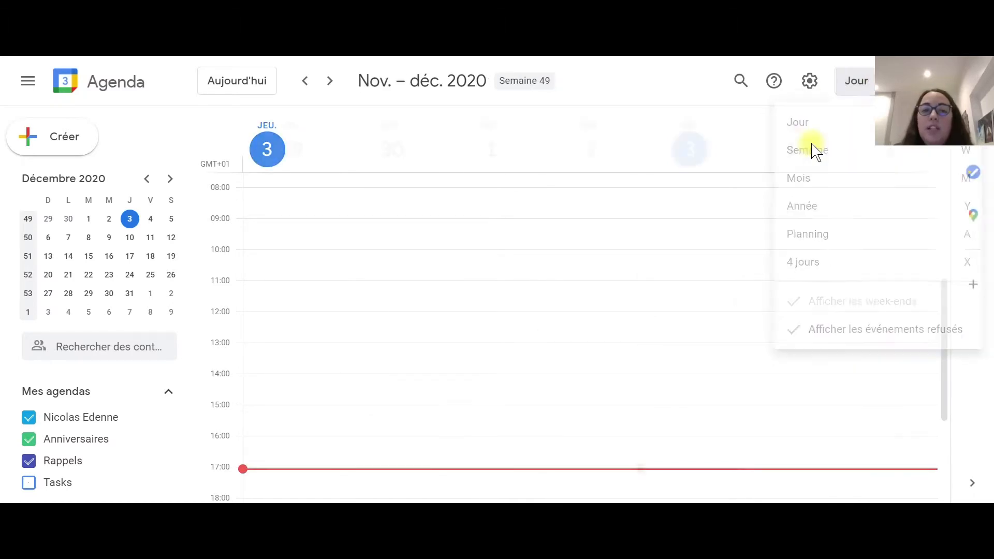
- View the calendar in the Mois display and look over the holidays and the list of calendars
left_click(859, 94)
left_click(808, 178)
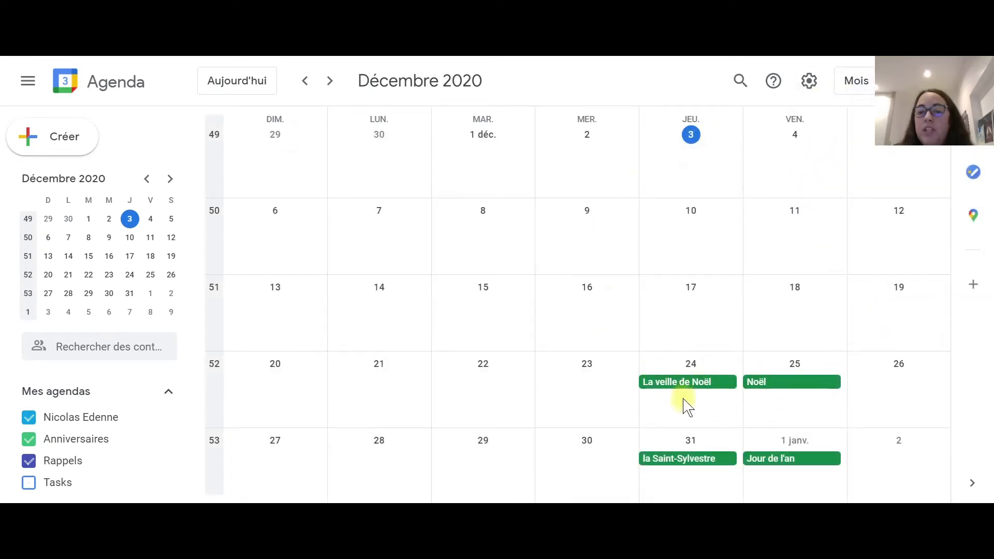
scroll(61, 367, "down", 2)
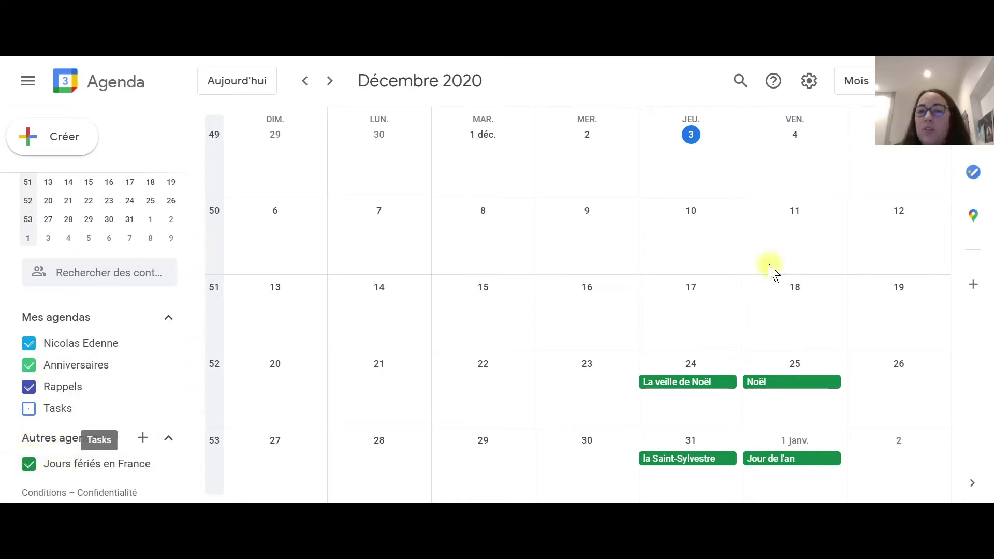
- View the calendar in the Planning display and in the 4 jours display
left_click(871, 87)
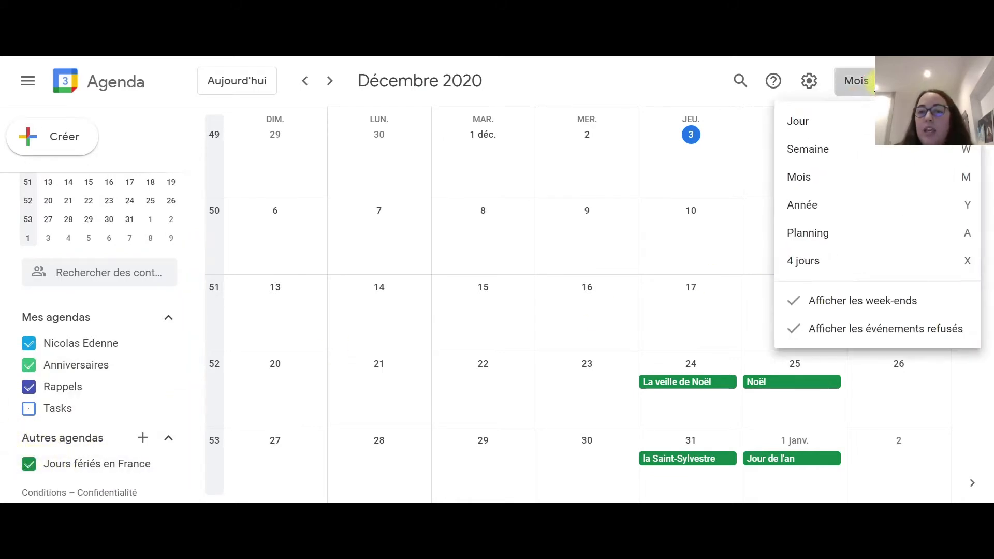
left_click(834, 239)
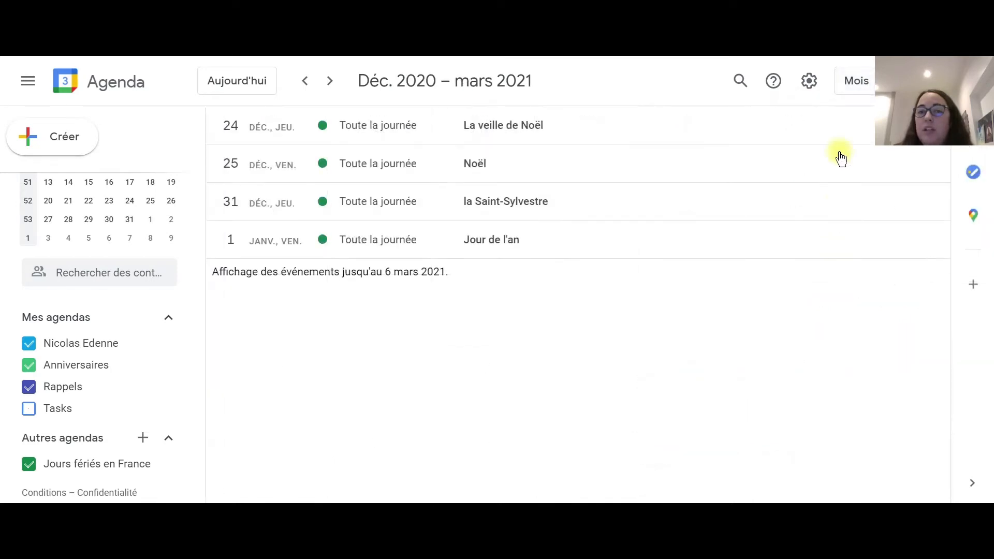
left_click(863, 84)
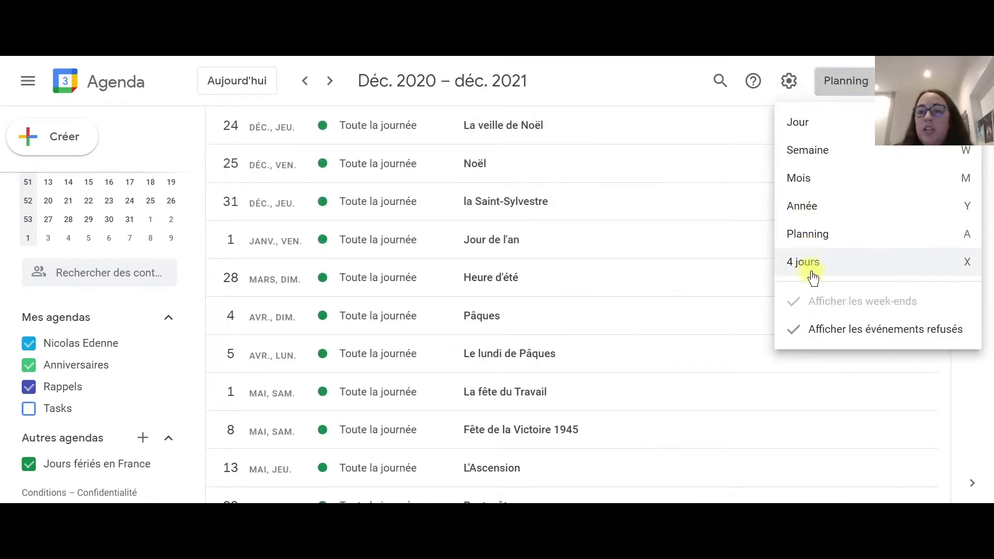
left_click(813, 277)
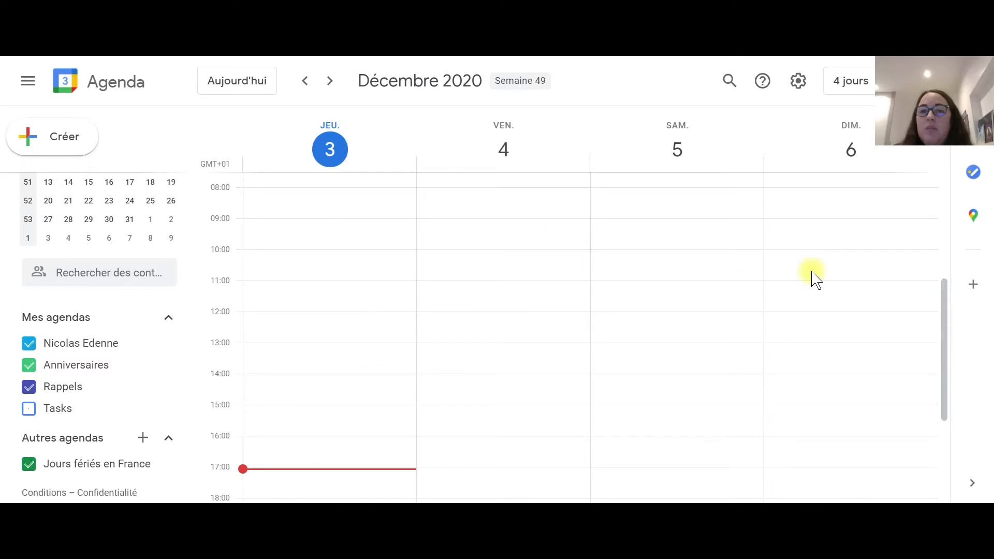
- Return the calendar to the Semaine display and look through the hours of the week
left_click(869, 84)
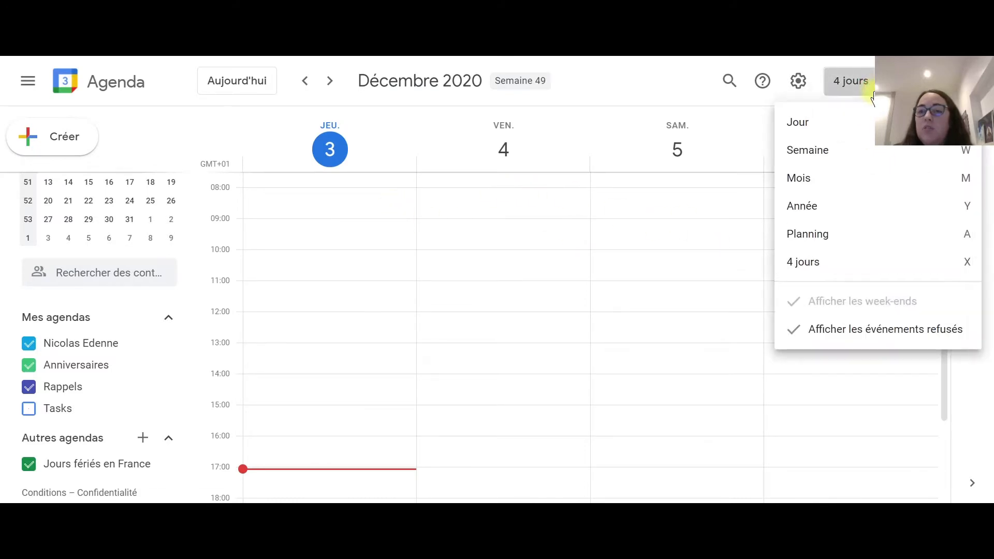
left_click(857, 152)
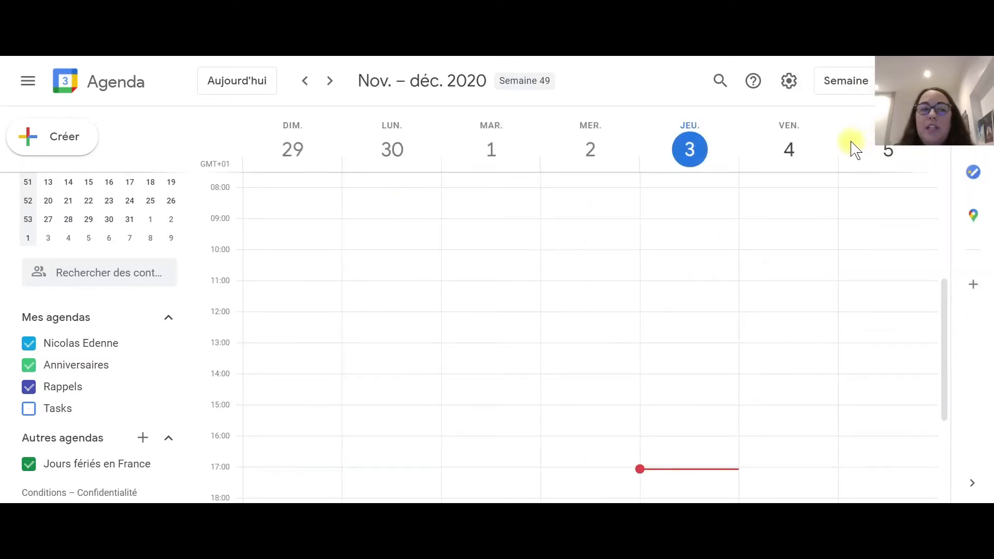
scroll(535, 221, "up", 2)
scroll(537, 226, "up", 3)
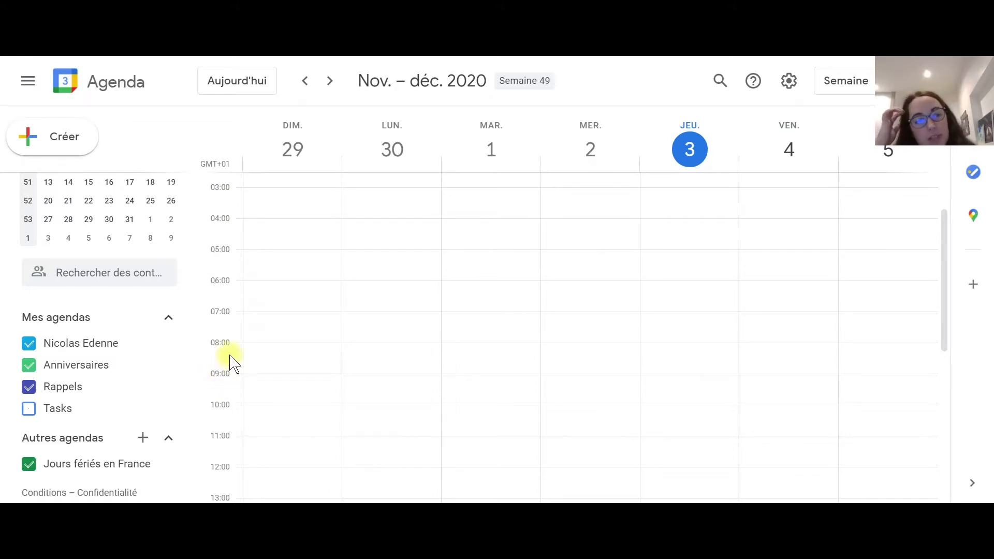
scroll(440, 275, "down", 5)
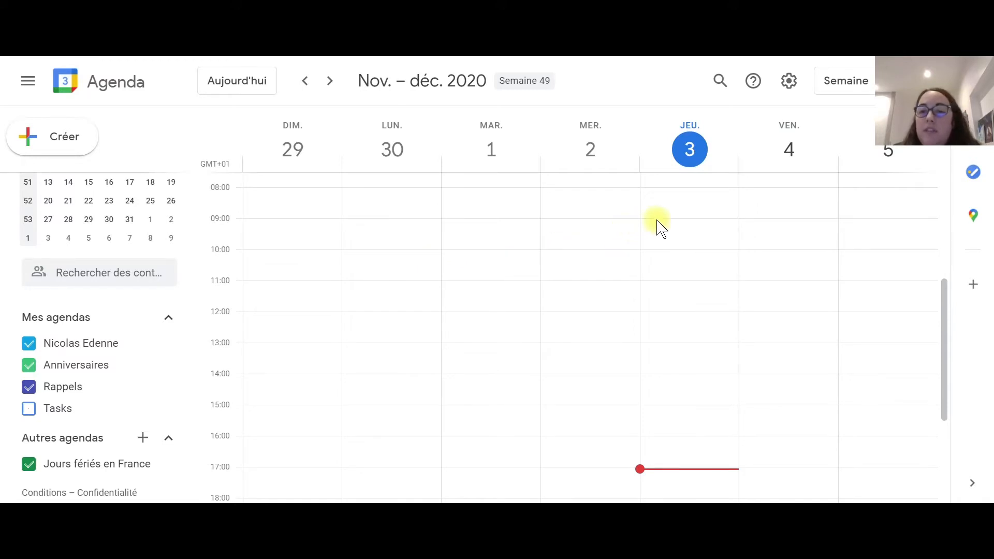
- Create an event on Thursday 3 December from 09:00 to 10:00, titled "RDV avec" followed by the contact's name
left_click_drag(657, 223, 657, 241)
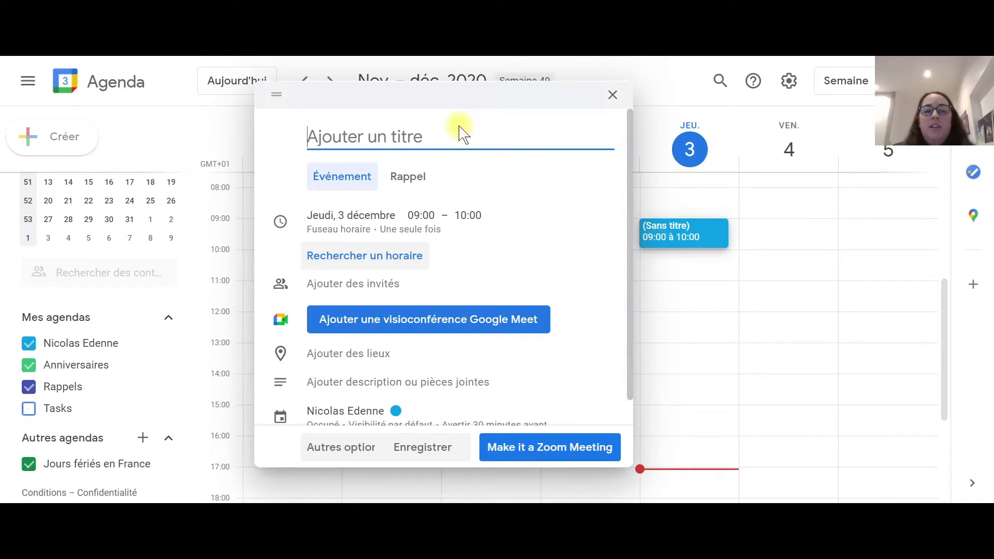
type("RDC")
key("BackSpace")
type("V ")
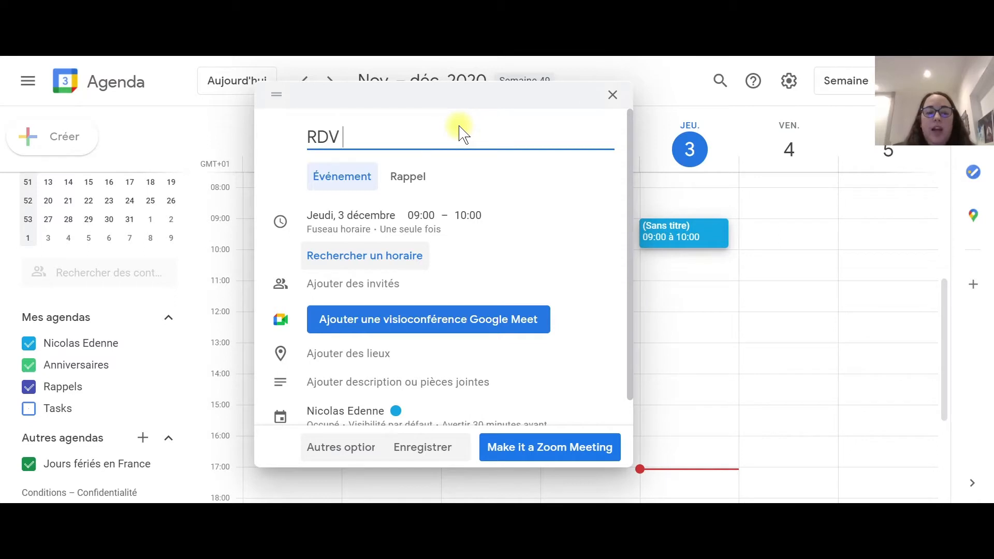
type("avec Tartem")
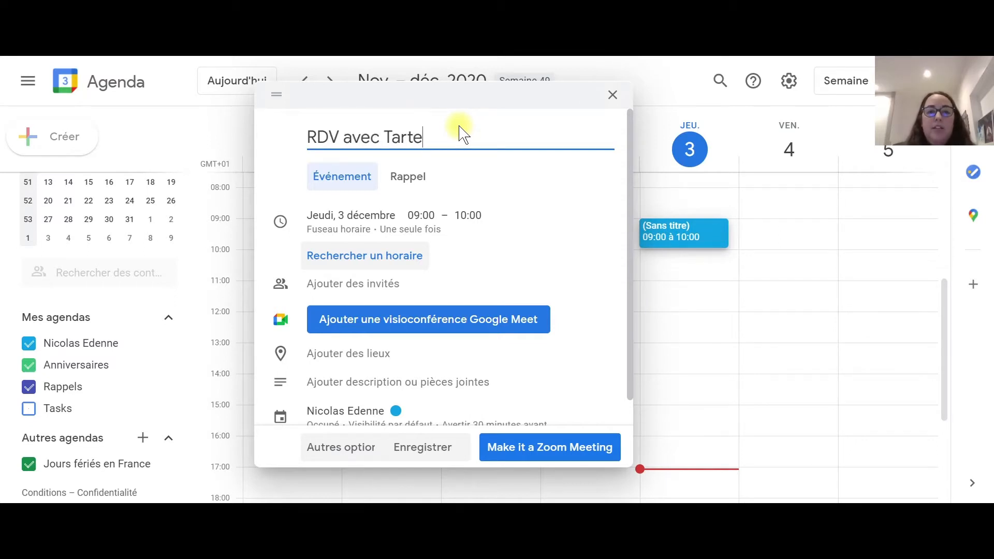
key("BackSpace")
key("BackSpace")
type("ampion")
key("BackSpace")
key("BackSpace")
key("BackSpace")
type("on")
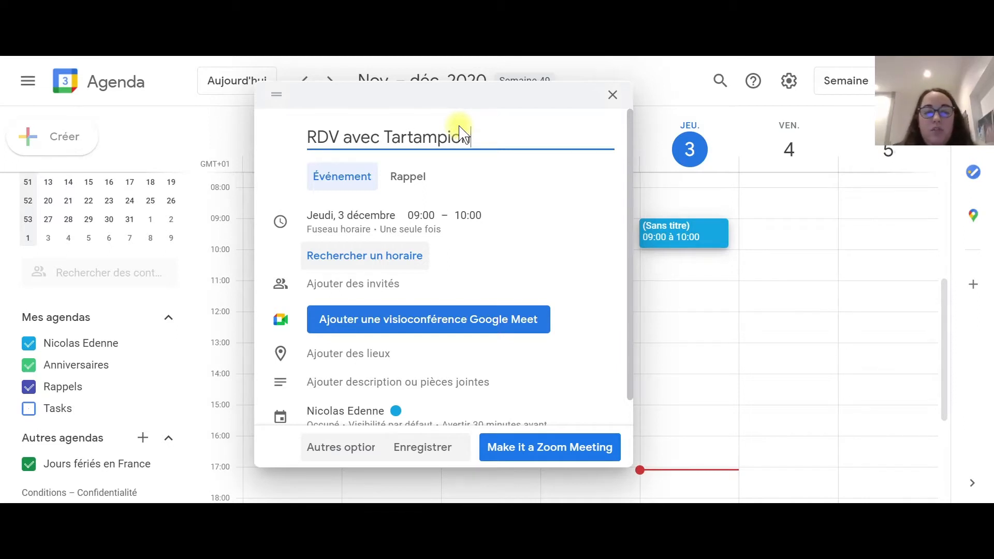
left_click(440, 135)
type("i")
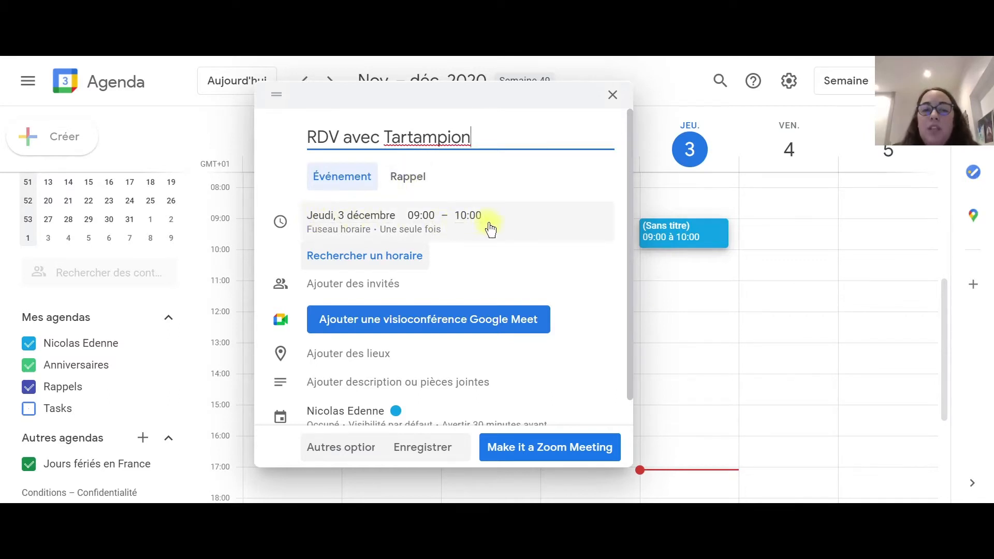
left_click(349, 282)
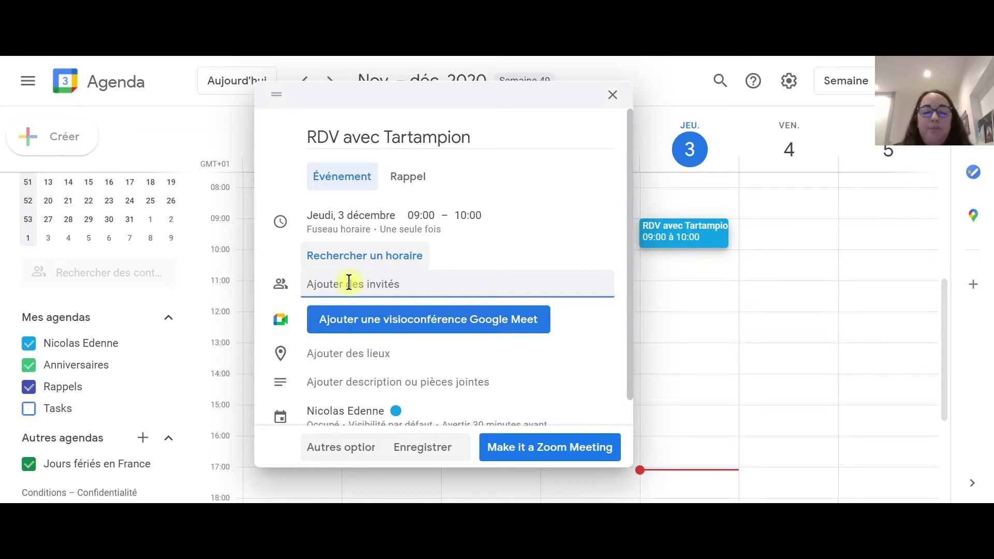
type("ma")
key("BackSpace")
key("BackSpace")
type("a")
key("BackSpace")
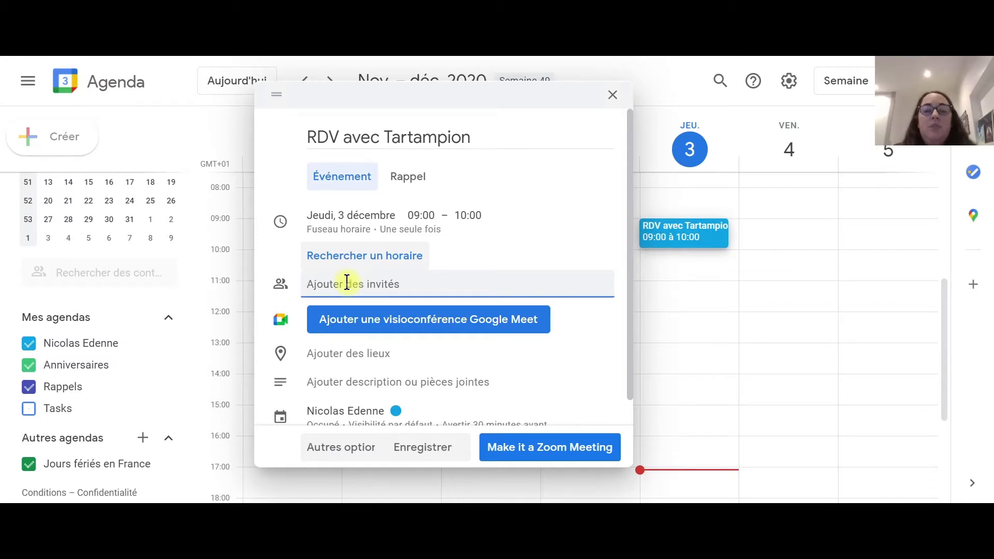
- Open the full set of options for the new event
scroll(533, 224, "down", 1)
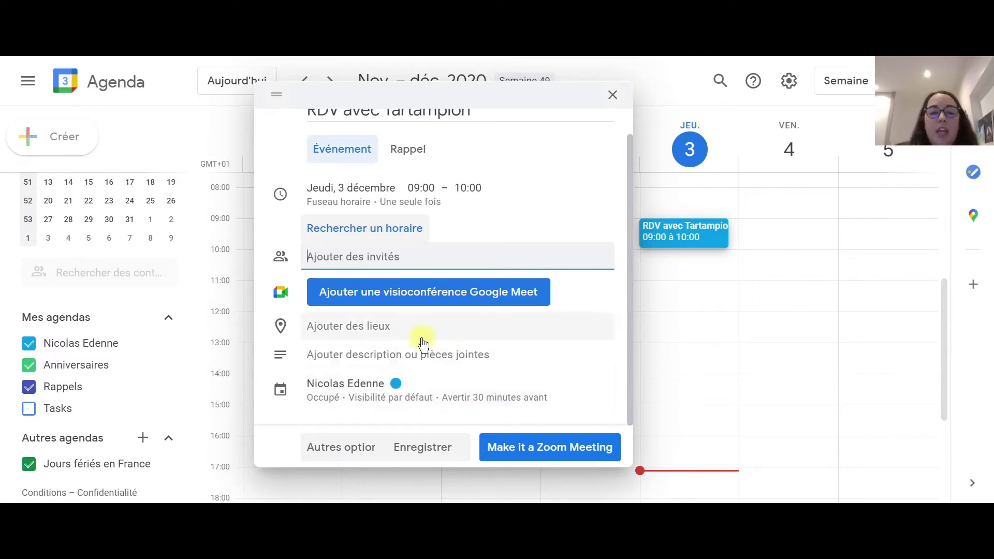
left_click(356, 446)
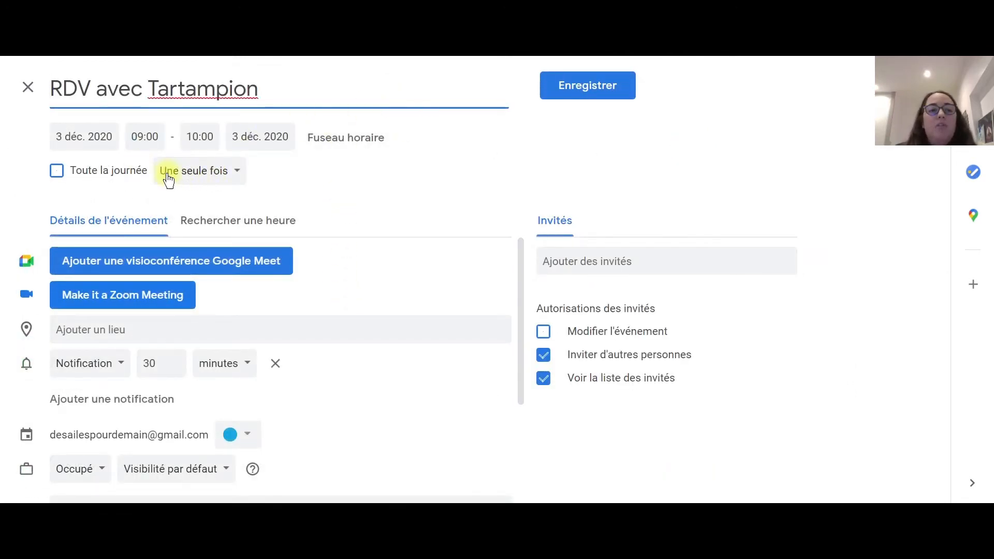
- Try the Toute la journée setting on the event and switch it off again, and view the recurrence choices
left_click(57, 171)
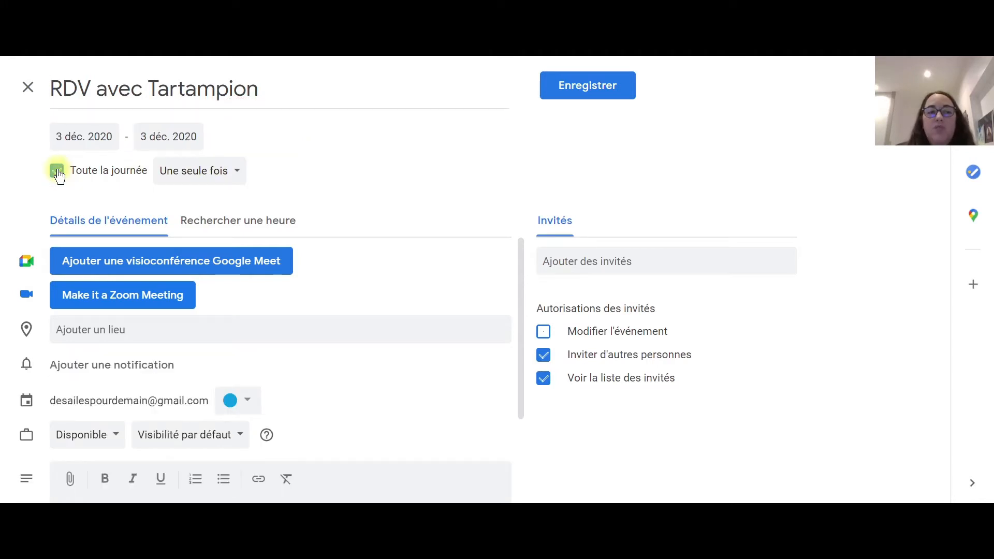
left_click(56, 172)
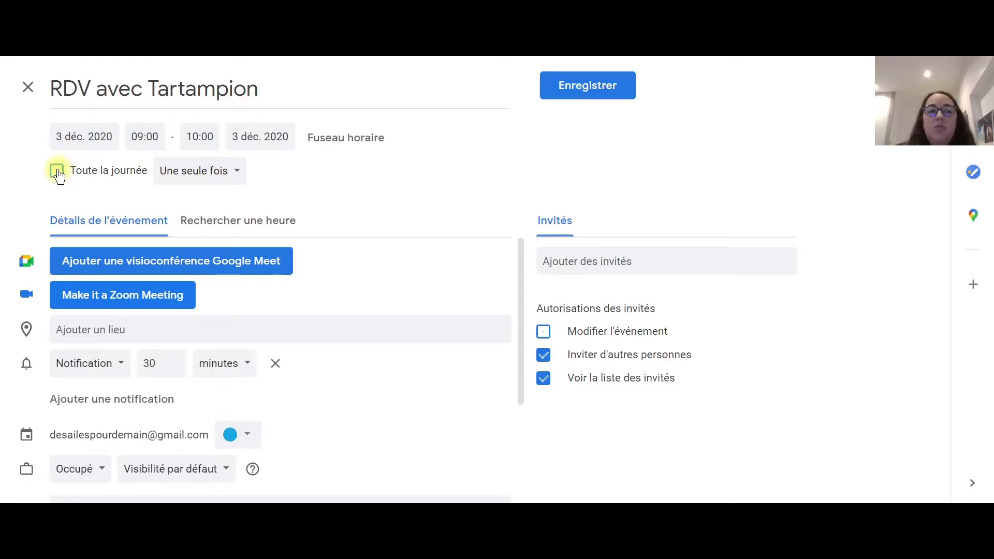
left_click(235, 174)
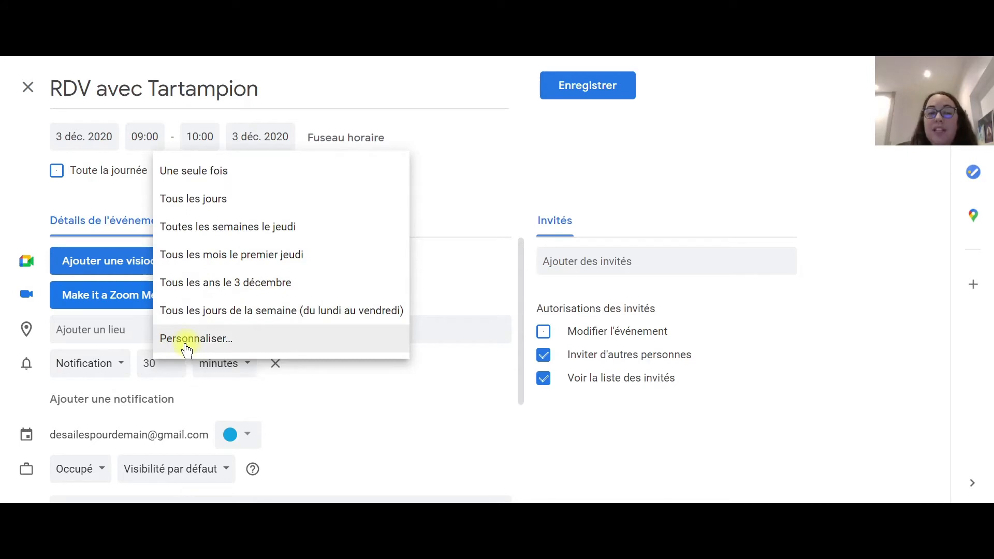
left_click(533, 167)
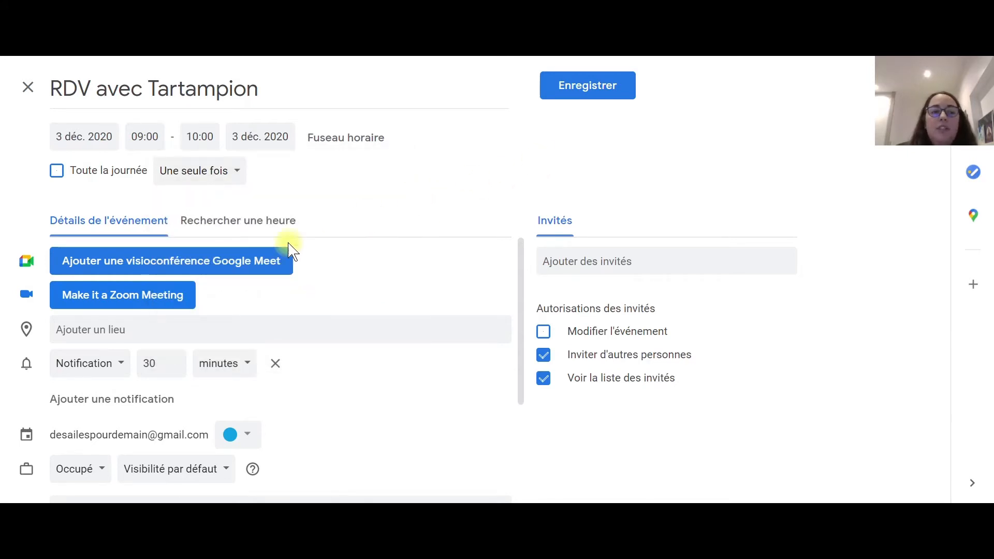
- Try the suggested Mairie de Rochefort as the event's location and clear the location again
scroll(252, 259, "down", 2)
left_click(259, 249)
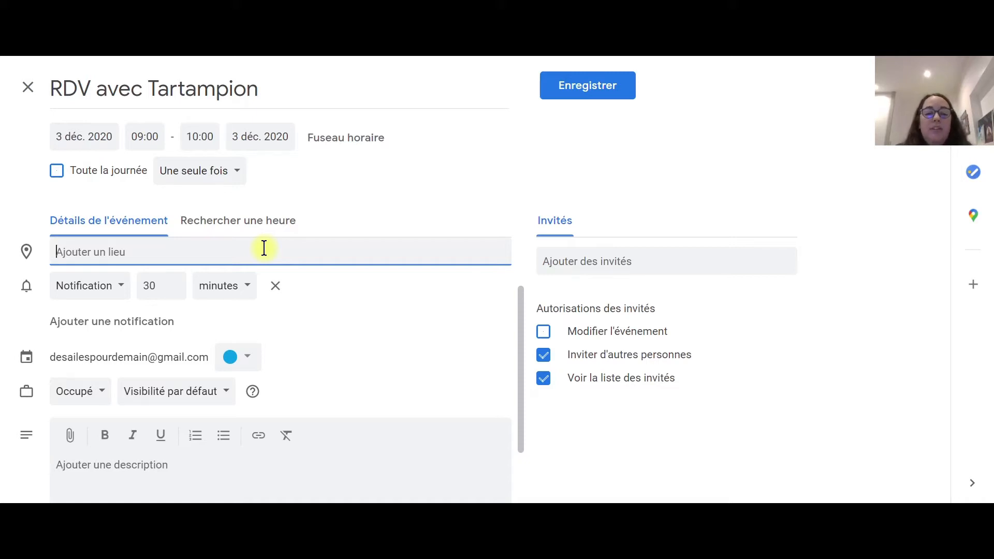
type("C")
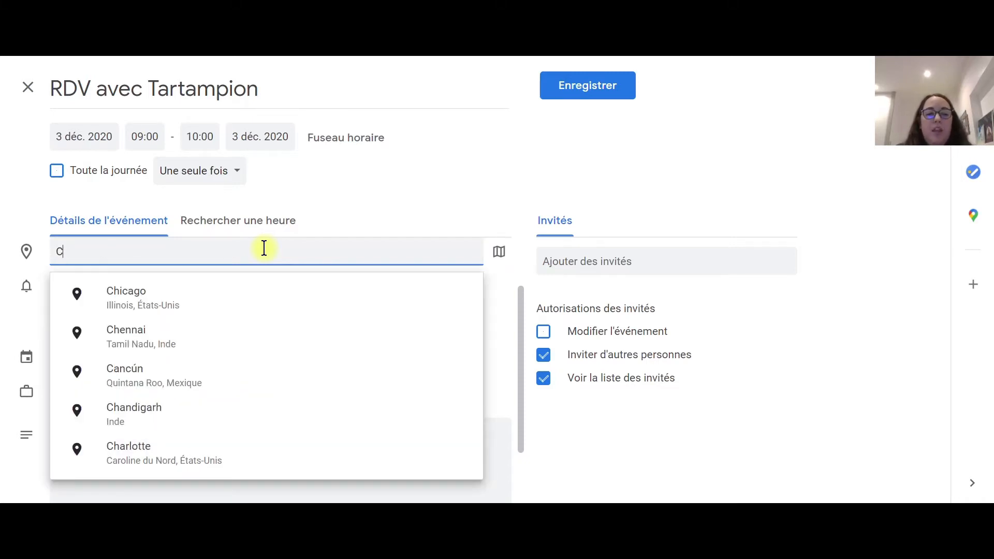
key("BackSpace")
type("Roc")
key("BackSpace")
key("BackSpace")
key("BackSpace")
type("MA")
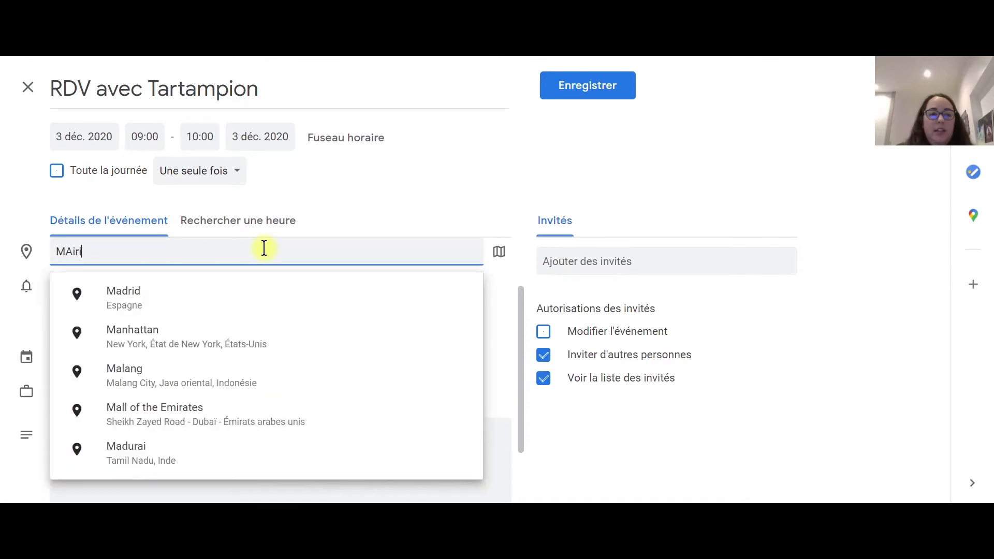
key("BackSpace")
type("airie")
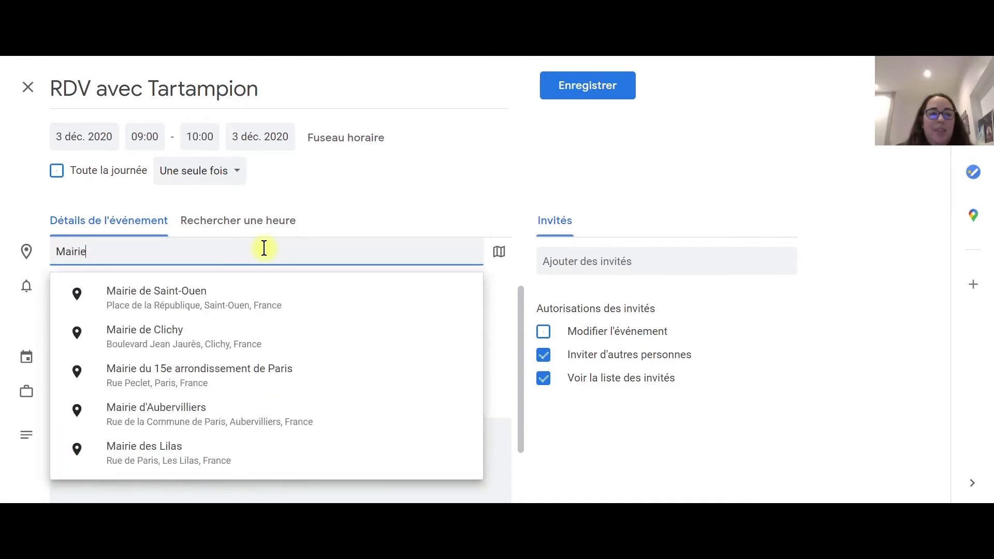
type(" de roche")
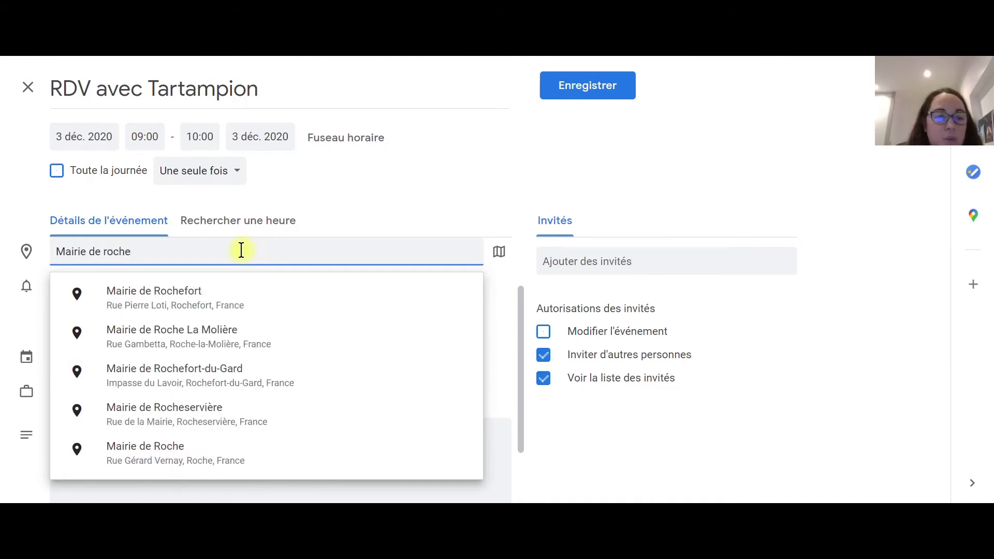
left_click(127, 306)
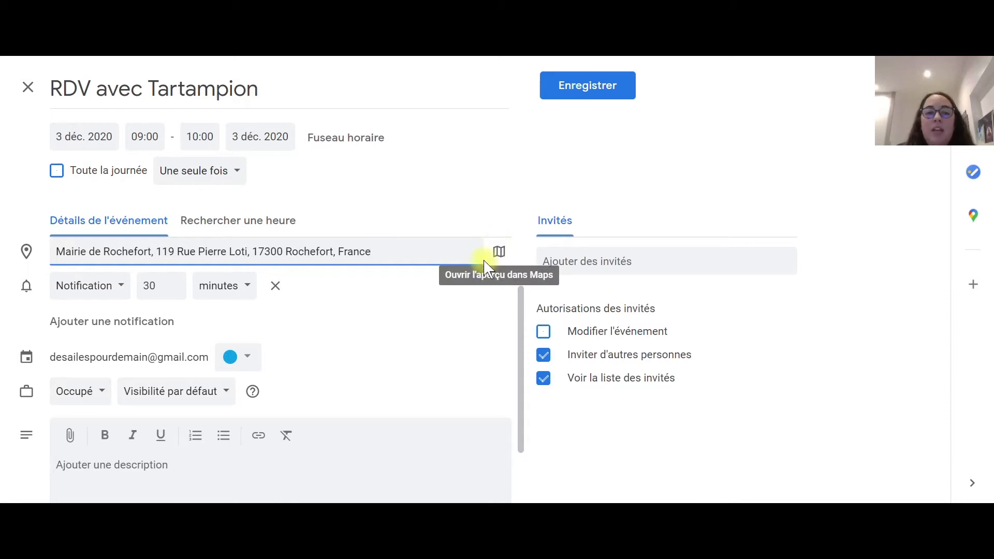
left_click_drag(383, 246, 29, 253)
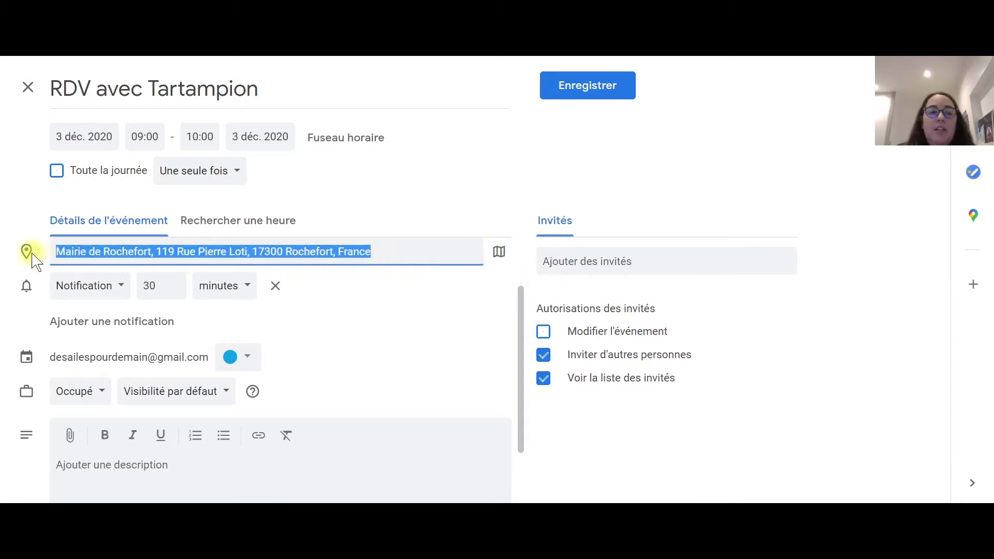
key("BackSpace")
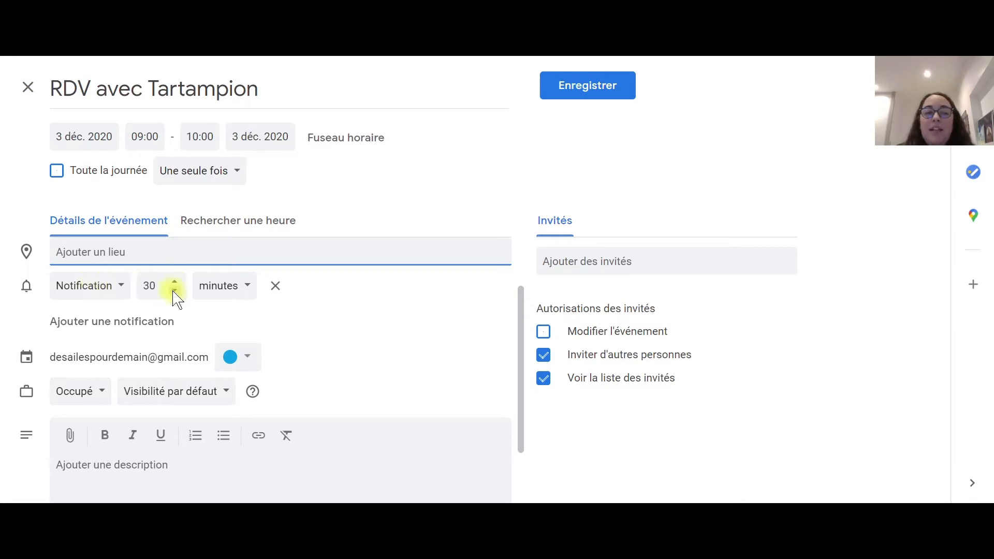
- Change the event's reminder to E-mail with the unit kept in minutes, and try out an additional notification before removing it
left_click(225, 288)
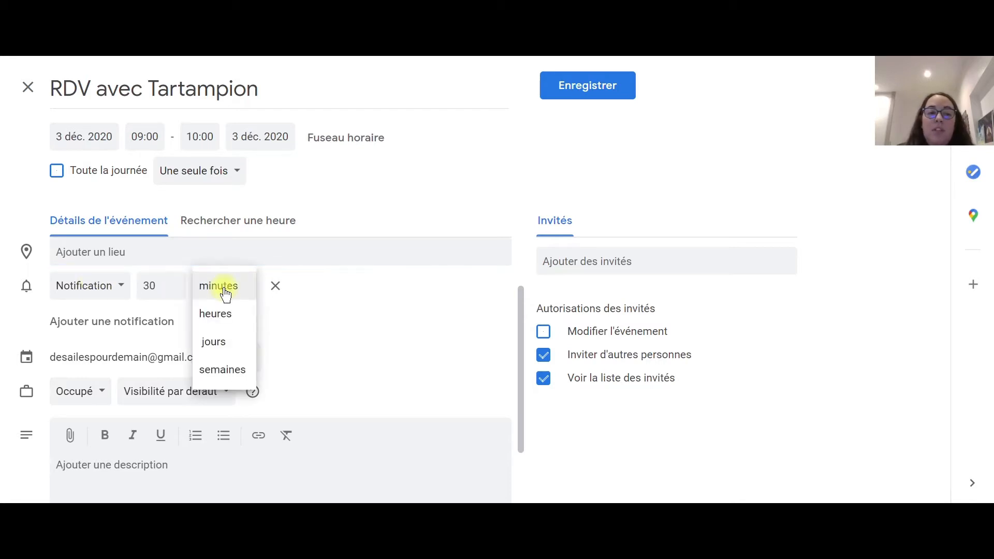
left_click(225, 287)
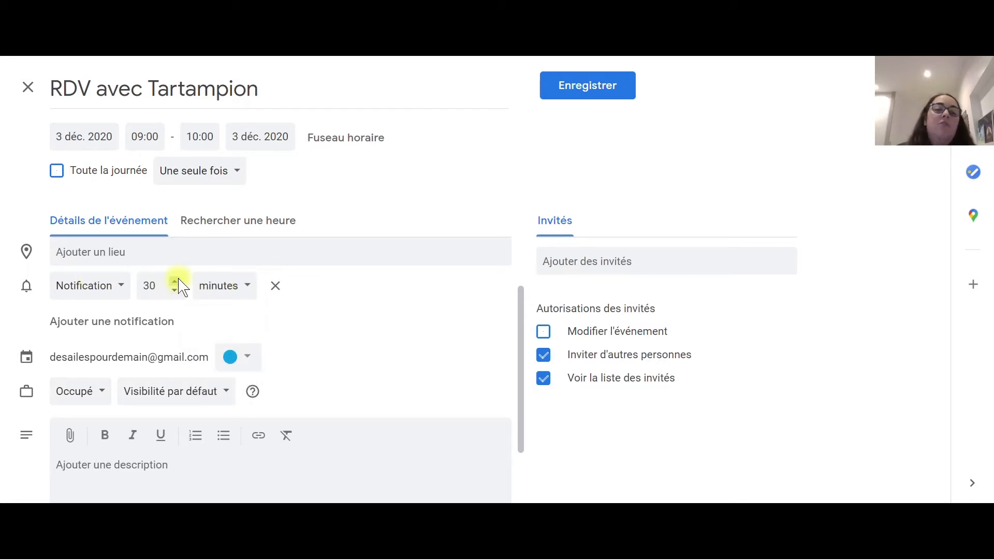
left_click(122, 285)
left_click(108, 257)
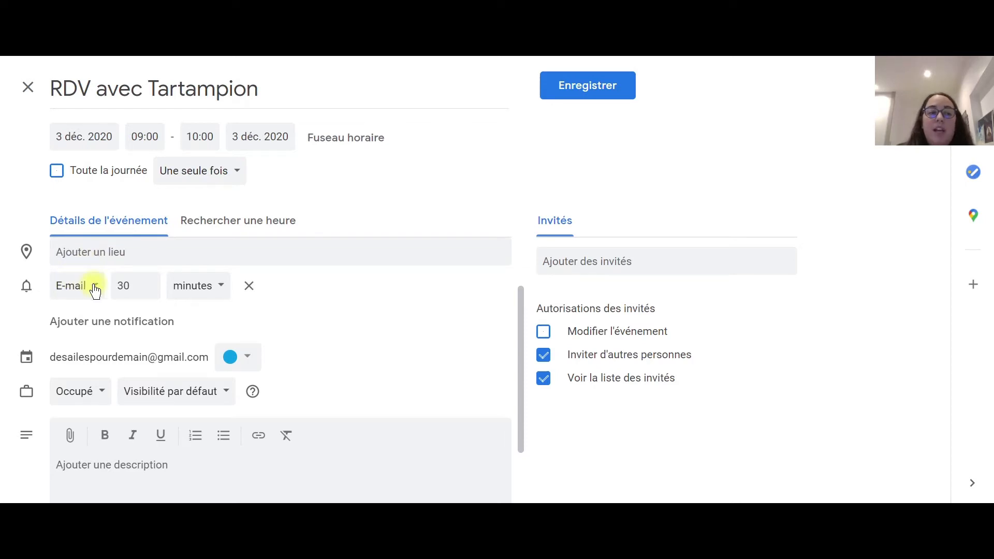
left_click(125, 326)
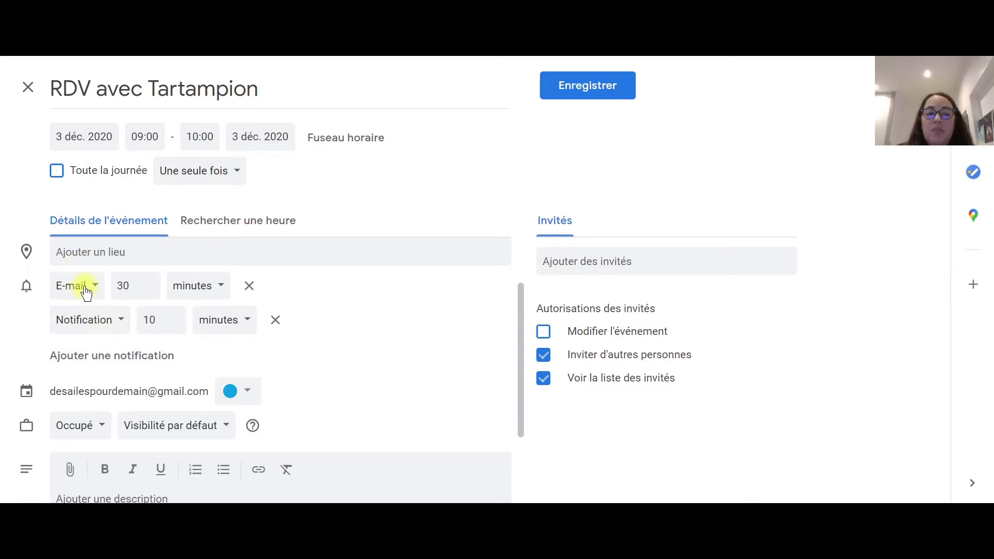
left_click(278, 324)
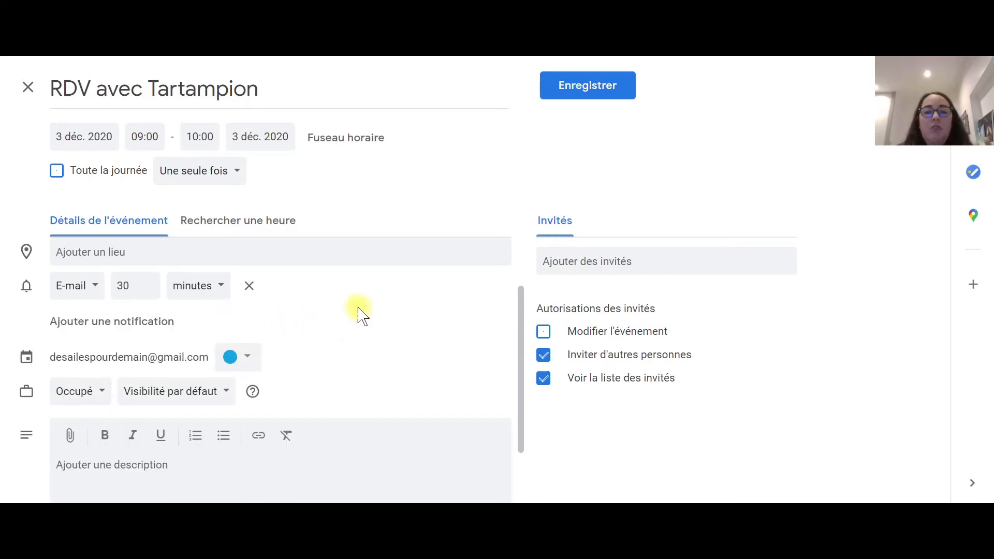
- Look over the guest, availability and description fields without filling them in, and save the event
left_click(599, 257)
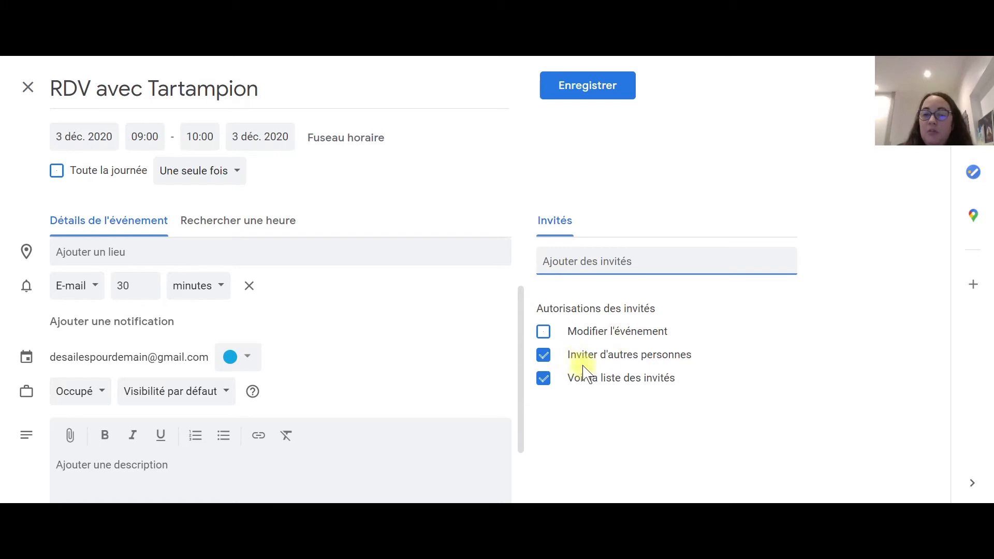
left_click(250, 286)
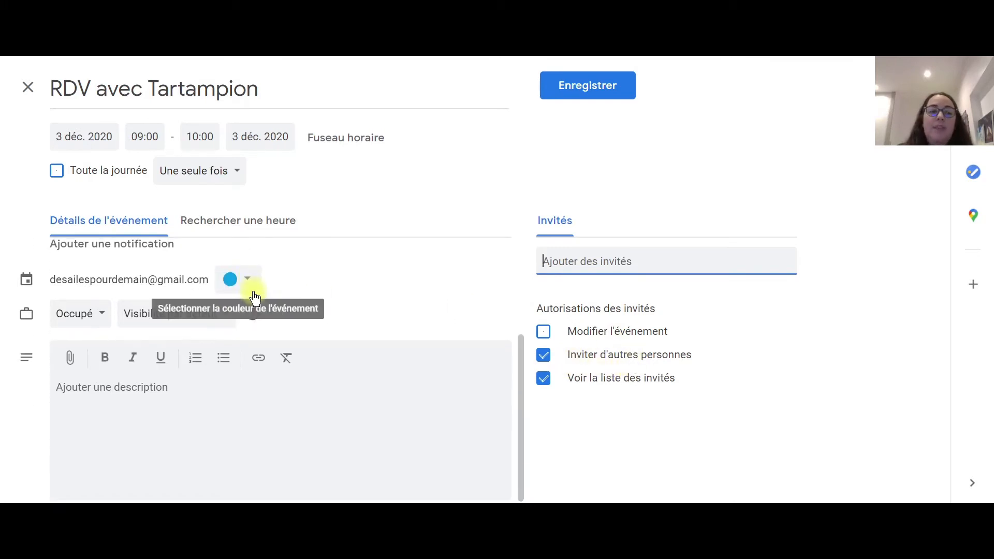
left_click(100, 313)
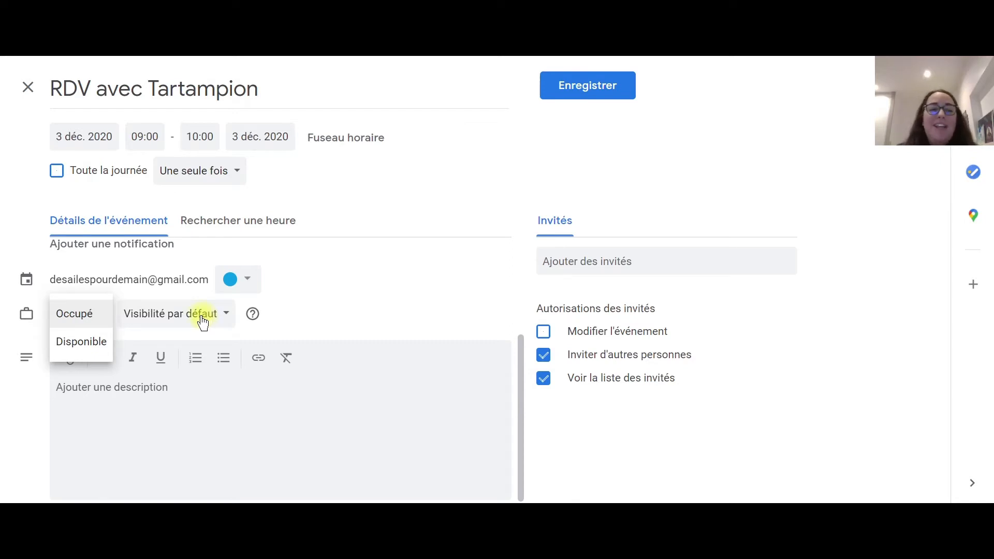
left_click(178, 409)
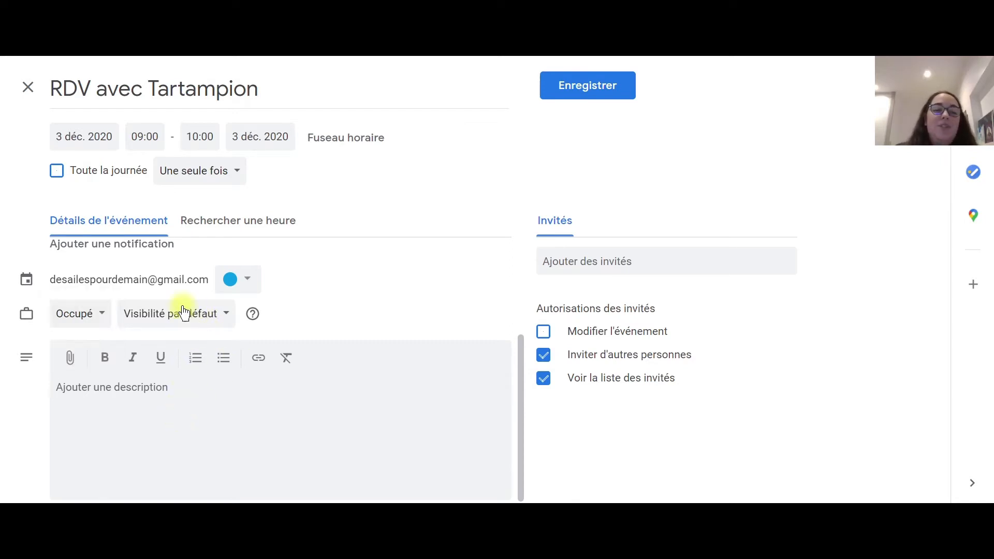
scroll(303, 374, "down", 1)
left_click(197, 413)
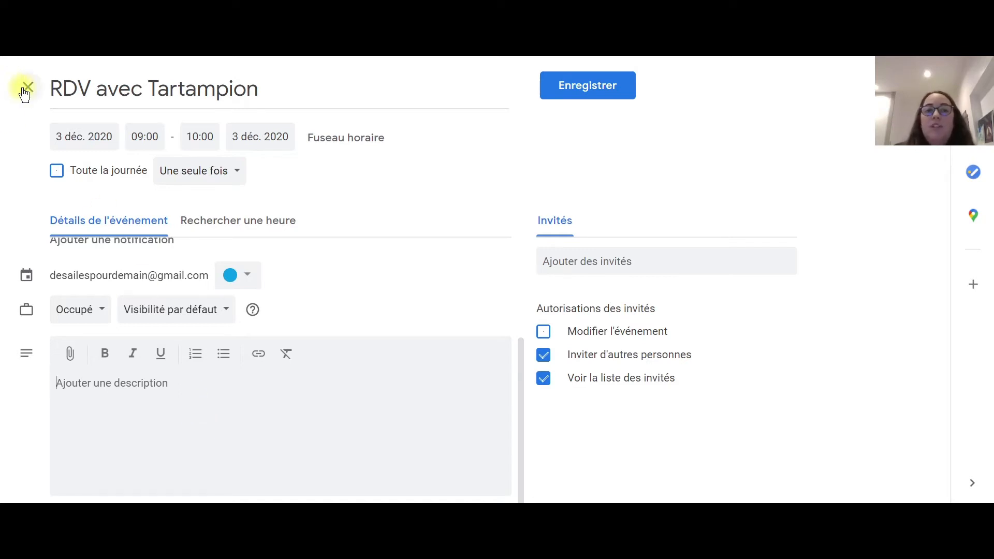
left_click(621, 83)
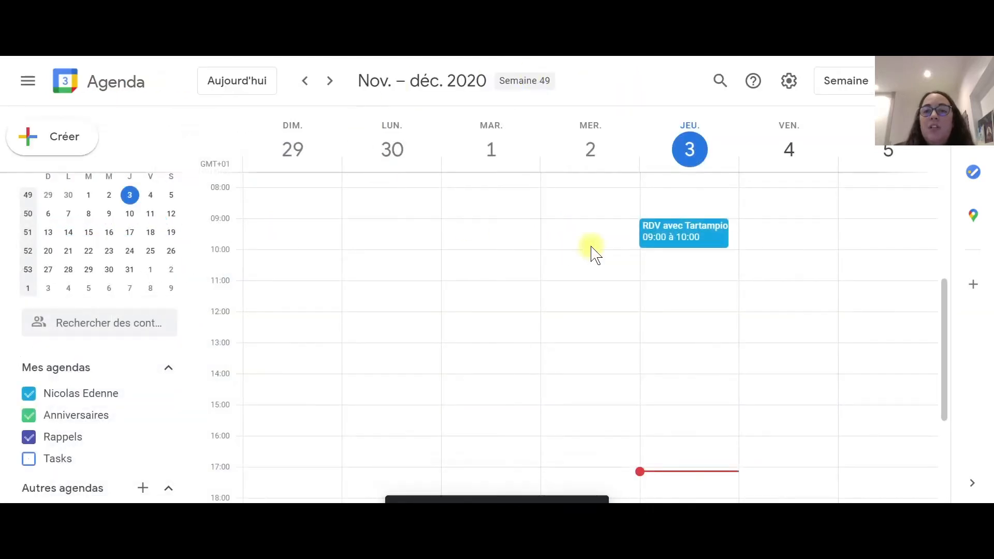
- View the saved event's details in the week, dismiss the tip, and look at the additional actions offered for it
left_click(693, 232)
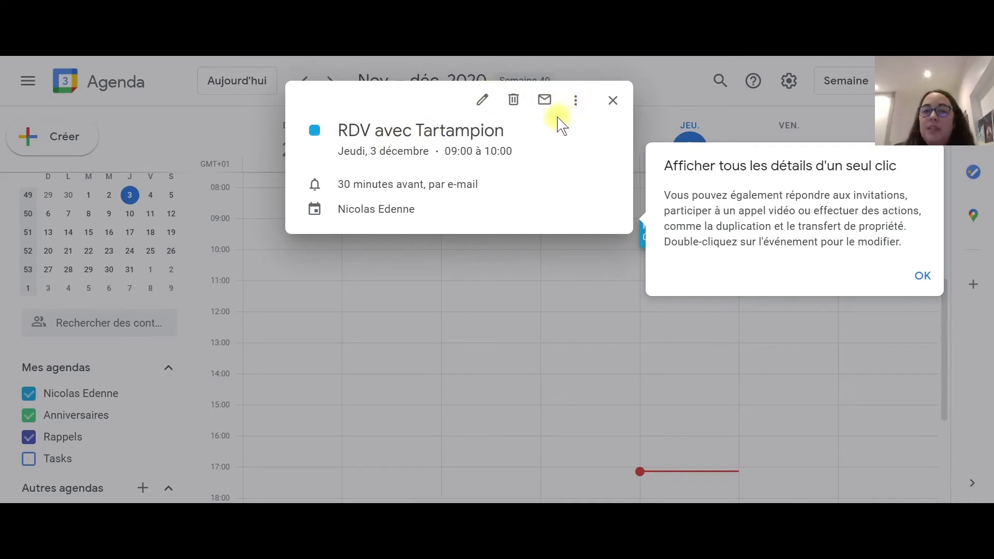
left_click(925, 282)
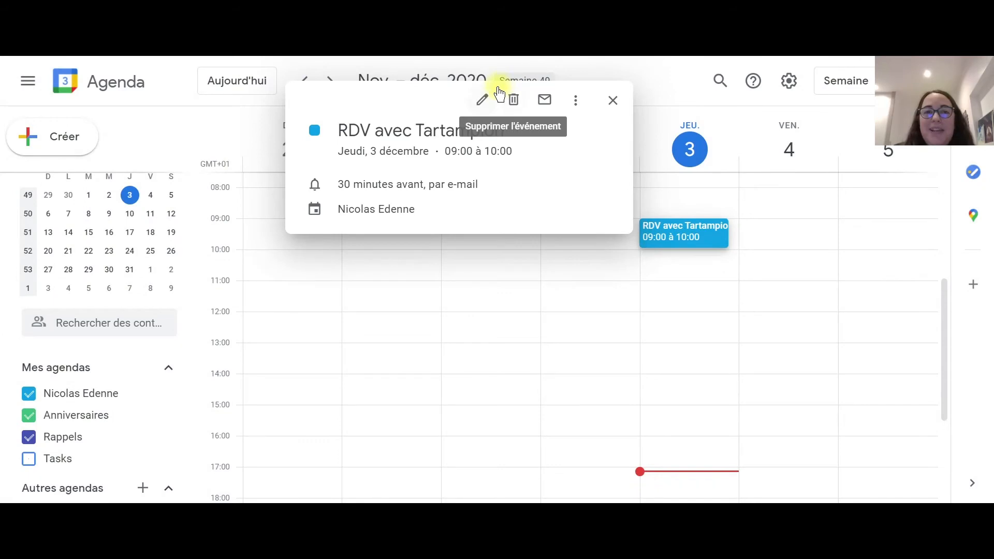
left_click(576, 101)
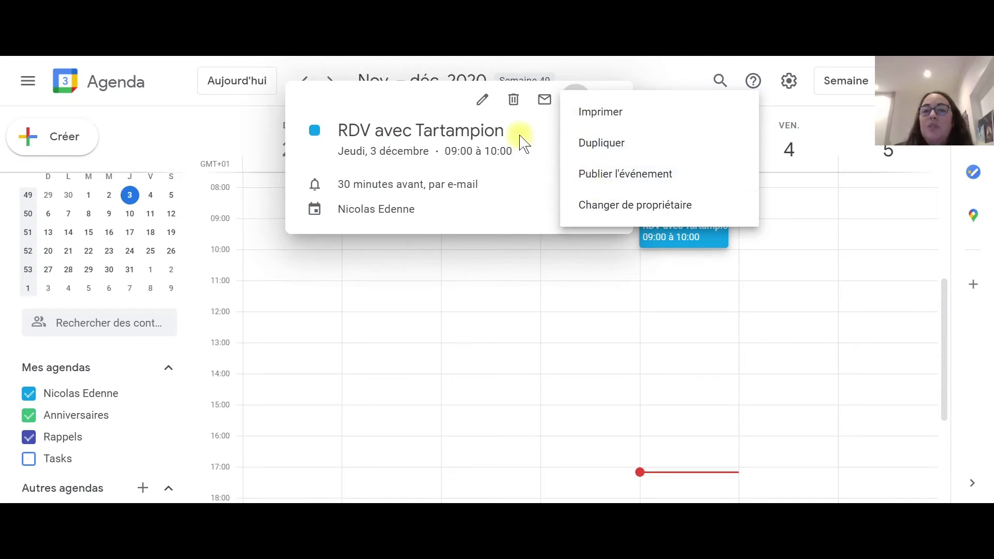
left_click(479, 102)
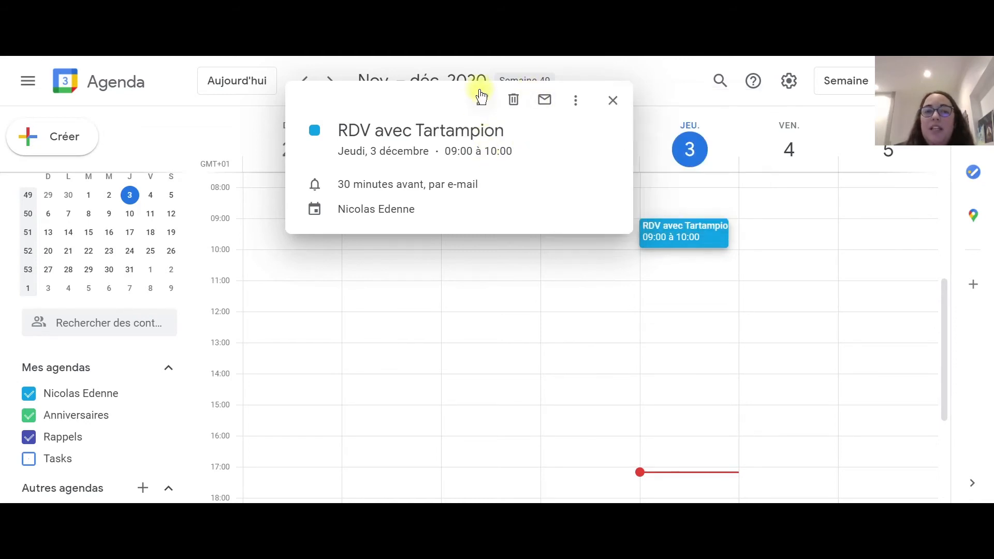
- Open the event for editing, set its colour to Jaune banane, save it and dismiss the tip about changing colours
left_click(482, 101)
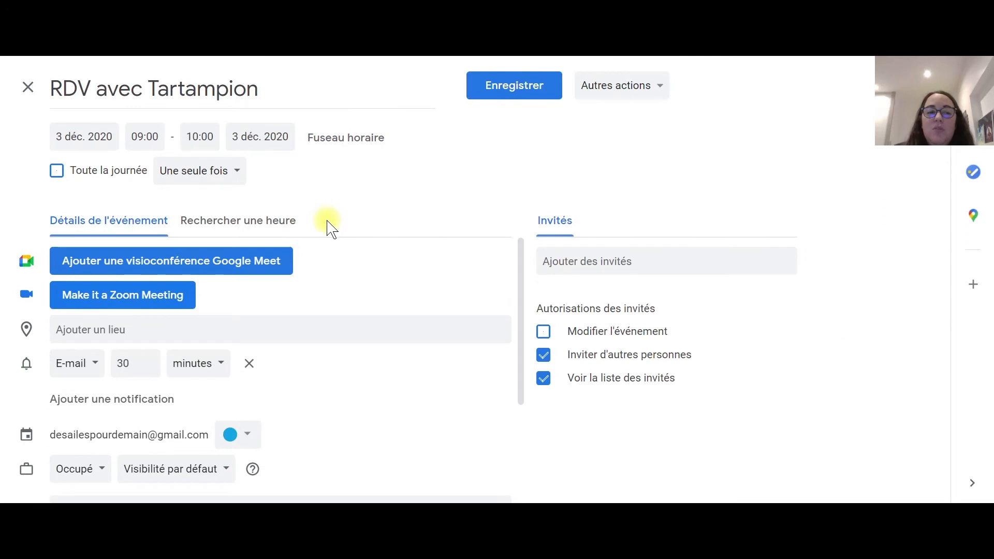
left_click(246, 433)
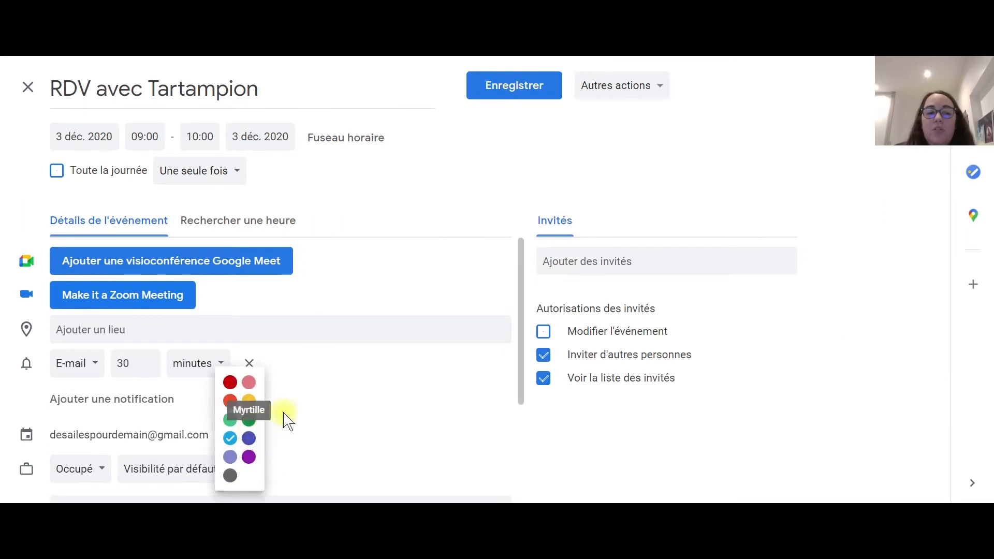
left_click(247, 402)
left_click(511, 101)
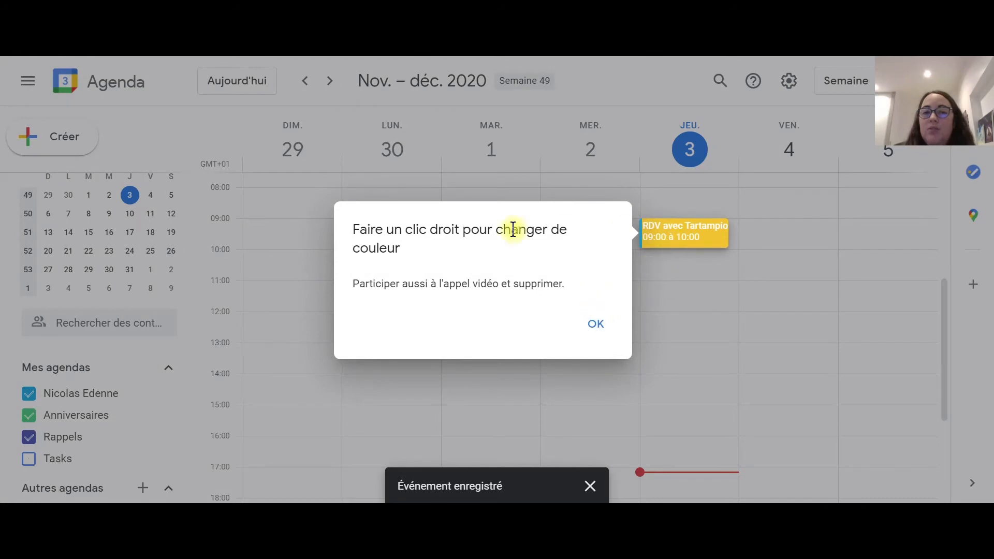
left_click(673, 228)
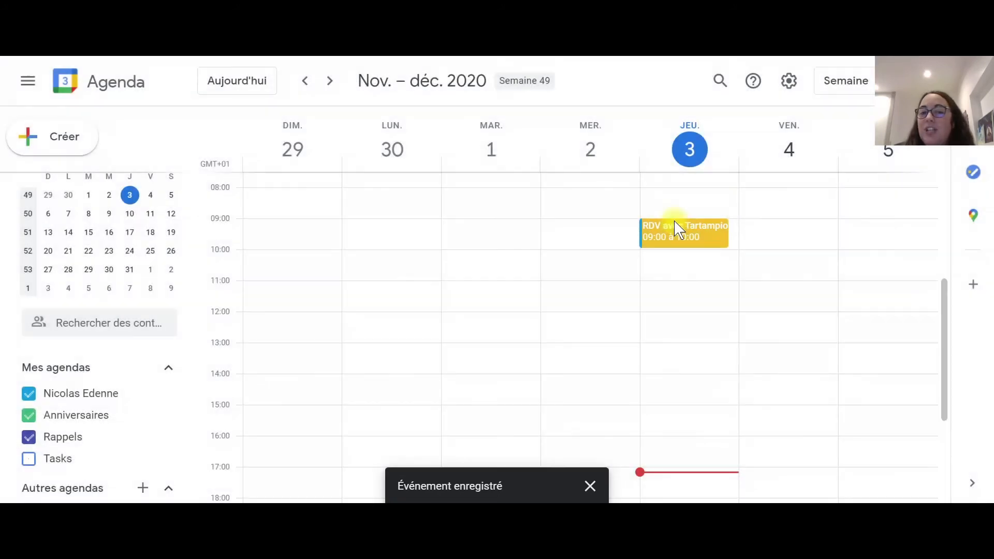
- Recolour the event directly in the week view, trying light purple and settling on dark green
right_click(667, 237)
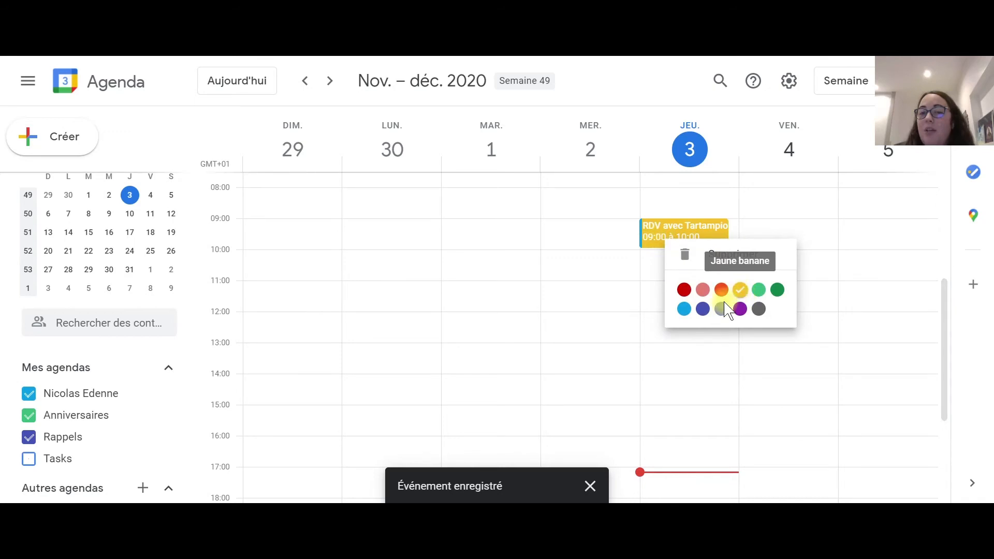
left_click(721, 309)
right_click(667, 241)
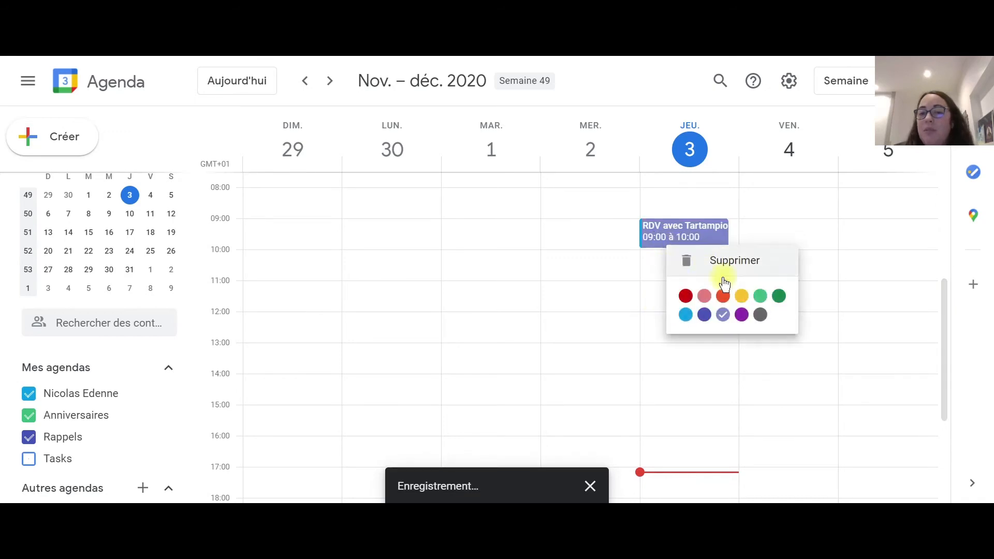
left_click(777, 296)
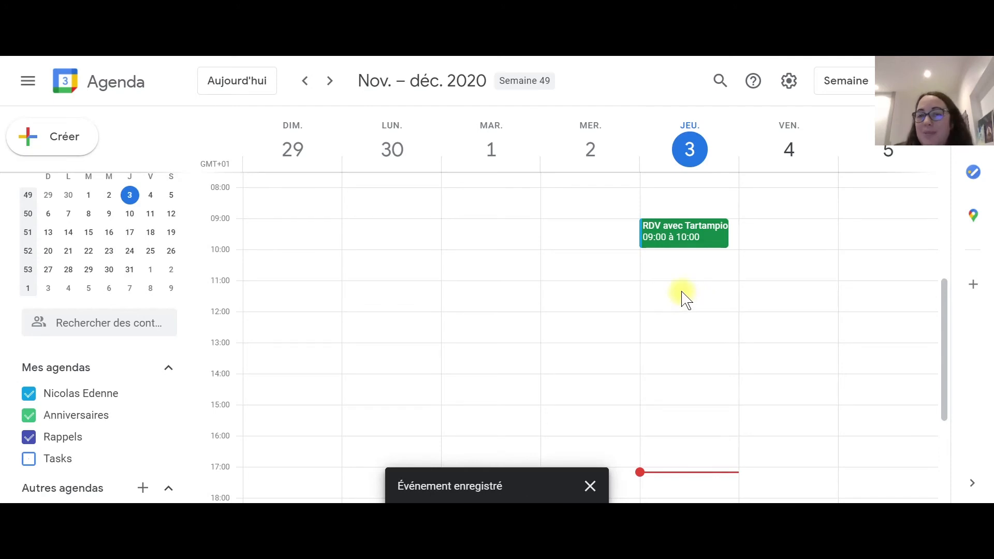
- Create and save a Rappel on 3 December at 11:00 titled "envoyer un mail a X"
left_click_drag(675, 289, 677, 305)
left_click(402, 172)
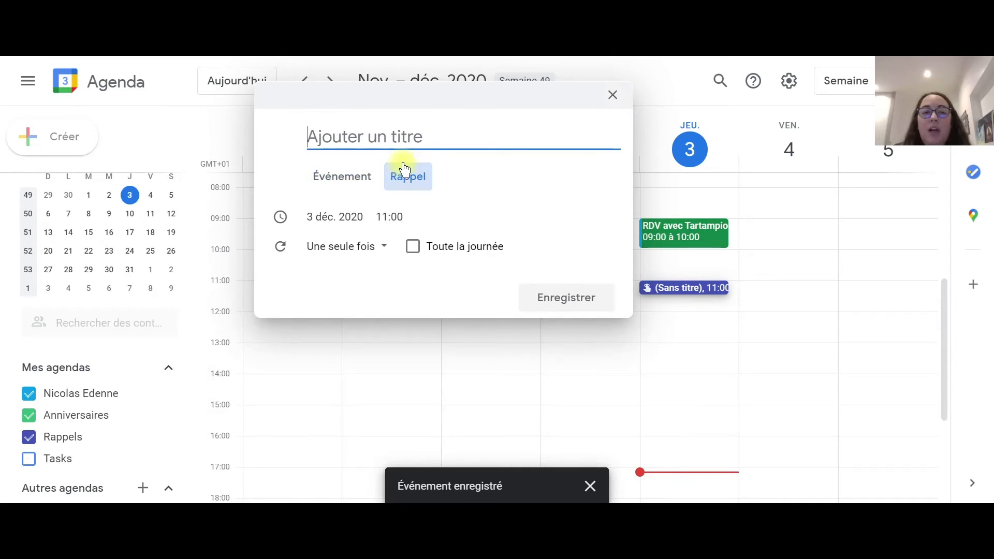
type("envoyer ")
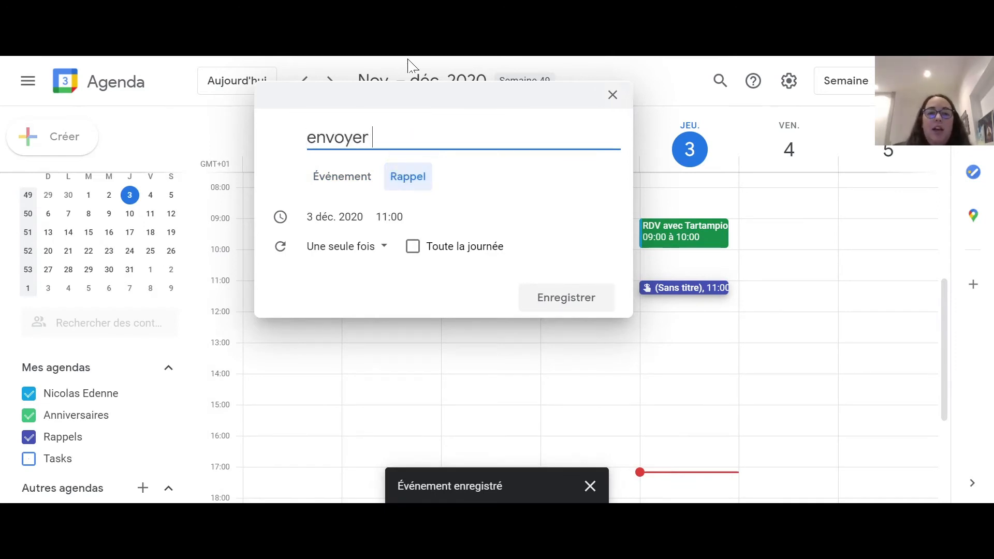
type("un mail a")
type("X")
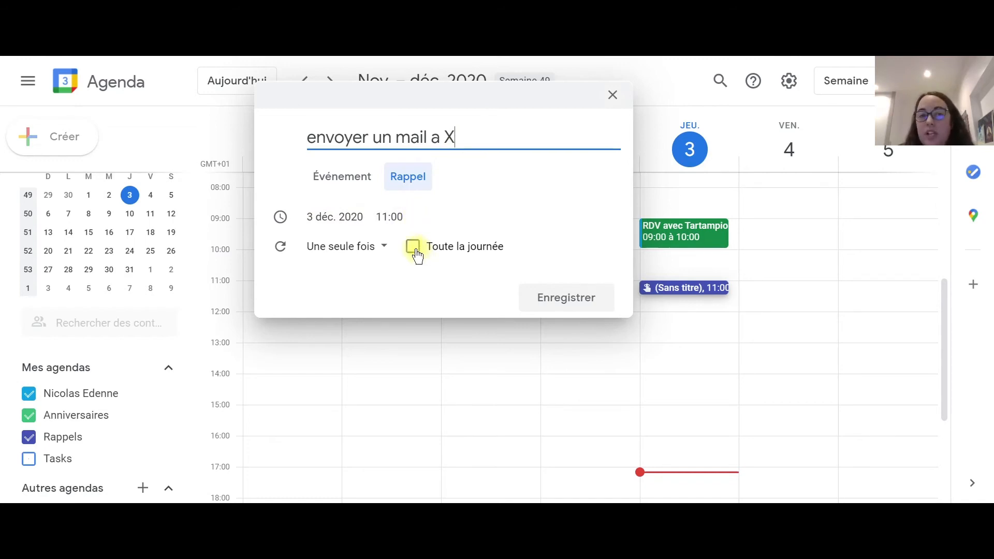
left_click(573, 306)
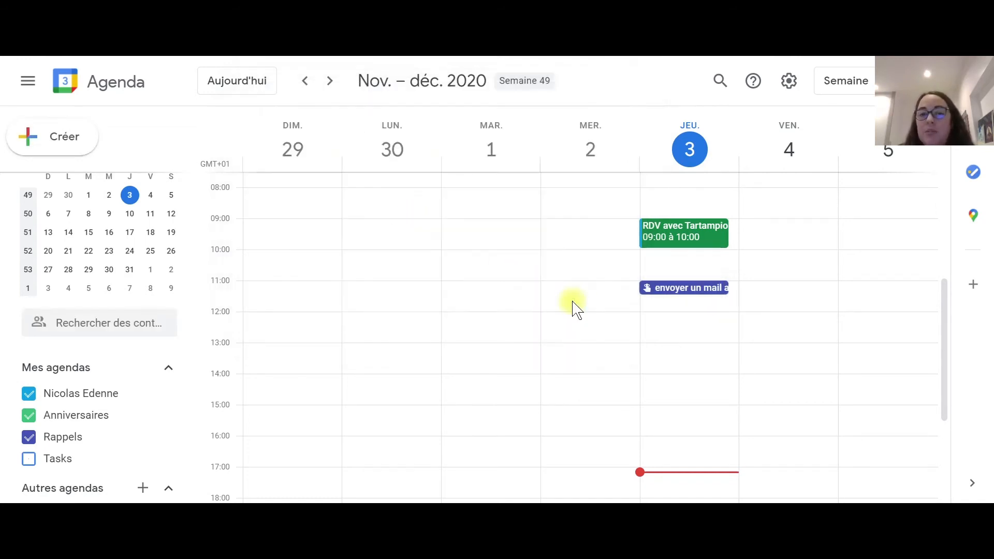
- Mark the 11:00 reminder on 3 December as completed
right_click(663, 291)
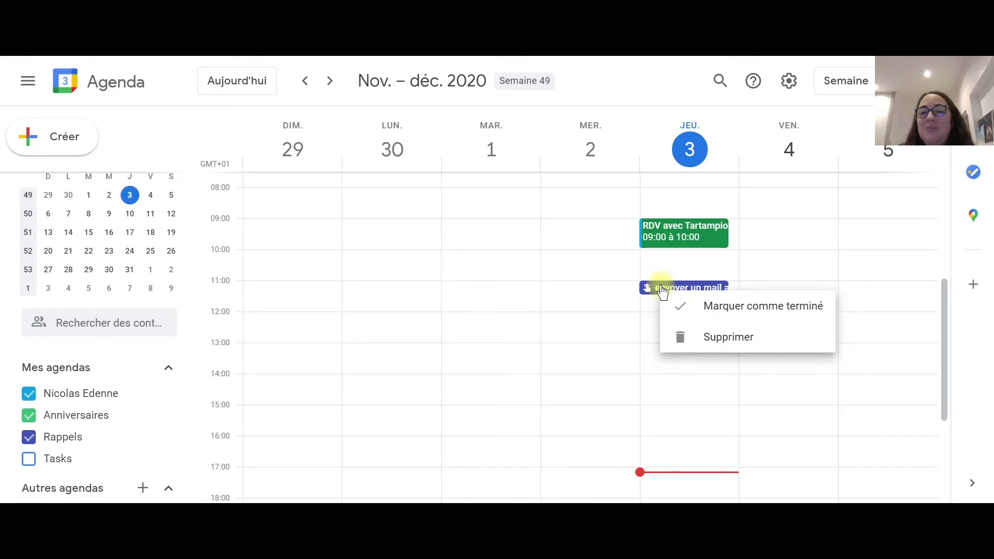
left_click(744, 316)
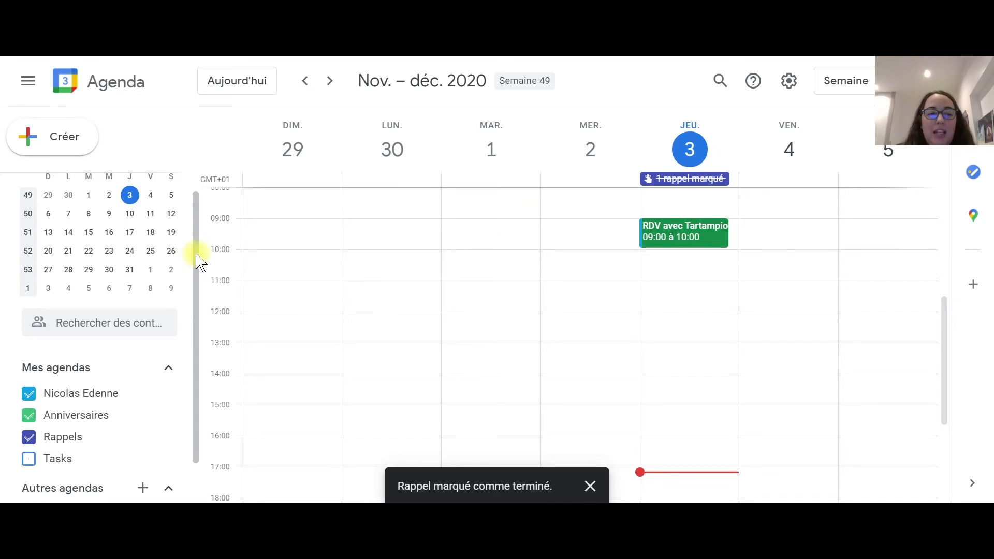
- Browse the months in the mini calendar backwards and forwards, ending on Mars 2021
scroll(127, 270, "up", 1)
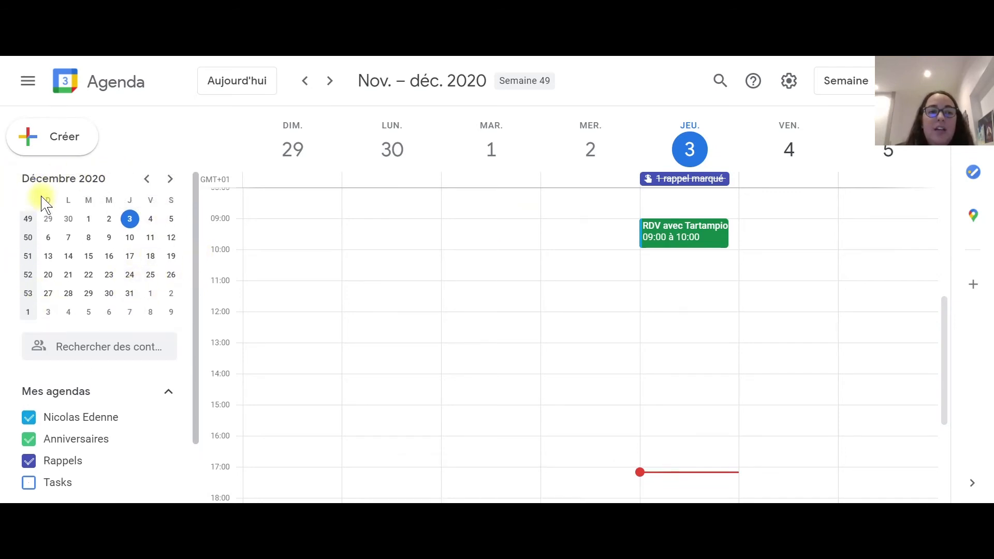
left_click(170, 179)
left_click(170, 178)
left_click(146, 179)
left_click(147, 178)
left_click(147, 179)
left_click(170, 178)
left_click(170, 178)
left_click(170, 179)
left_click(171, 178)
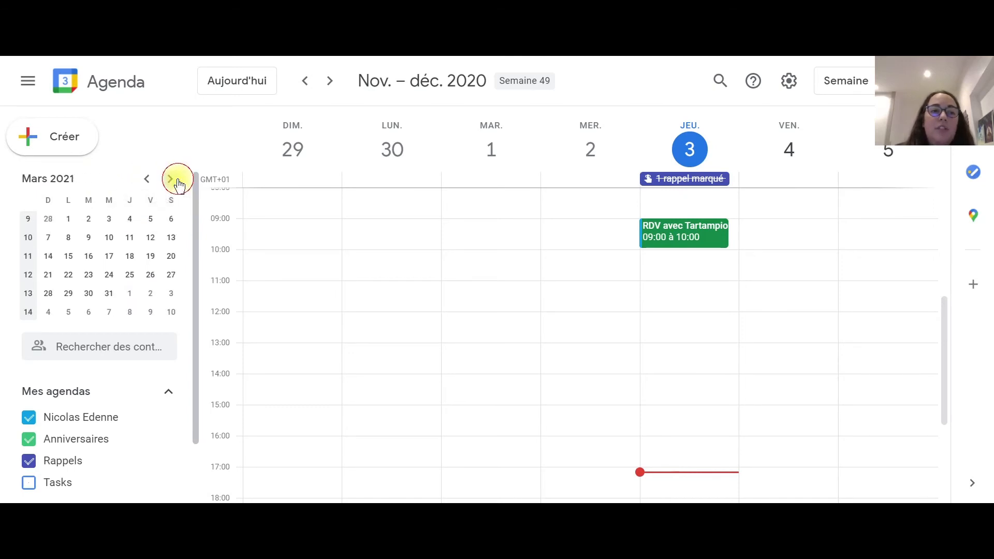
- Advance the week view to 17–23 January 2021, and return to the current week
left_click(324, 89)
left_click(325, 89)
left_click(325, 89)
left_click(325, 90)
left_click(325, 89)
left_click(324, 89)
left_click(325, 88)
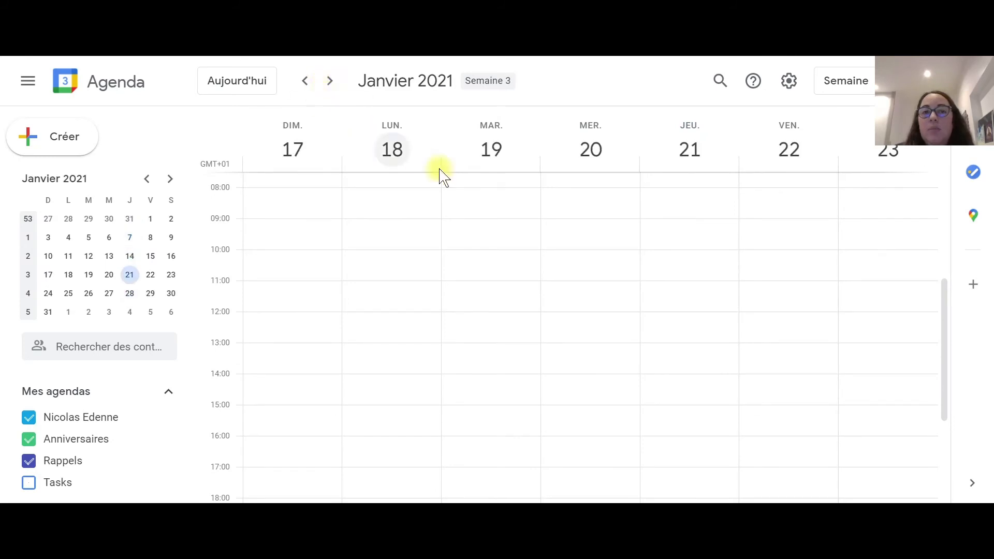
left_click(237, 82)
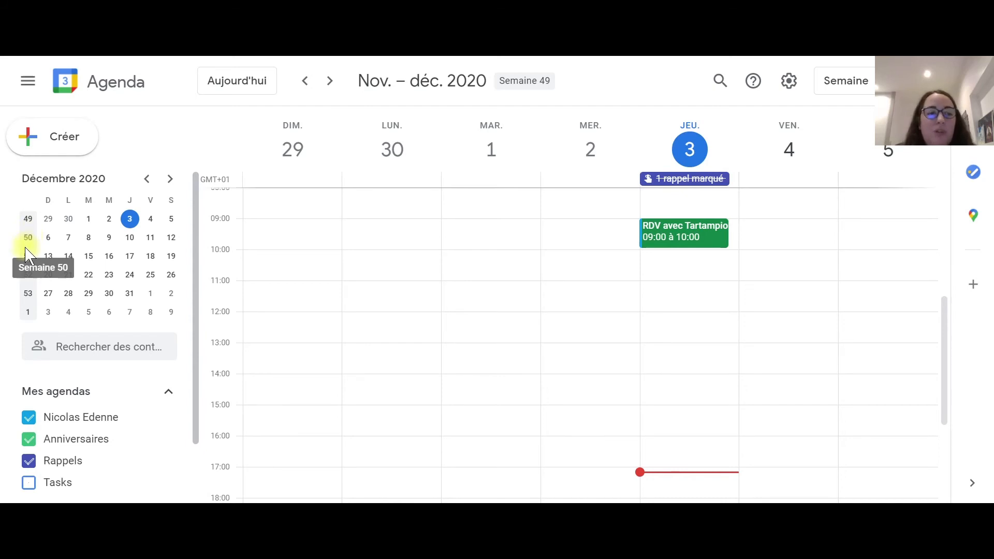
- Look over the contact search, agenda lists and settings options, and discard the untitled event draft on 2 December
left_click(89, 346)
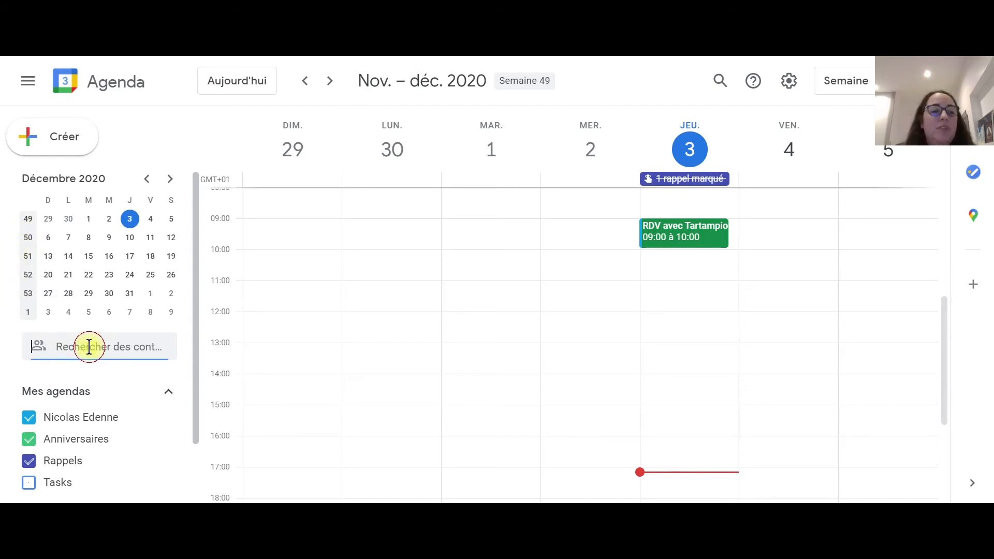
scroll(81, 347, "down", 2)
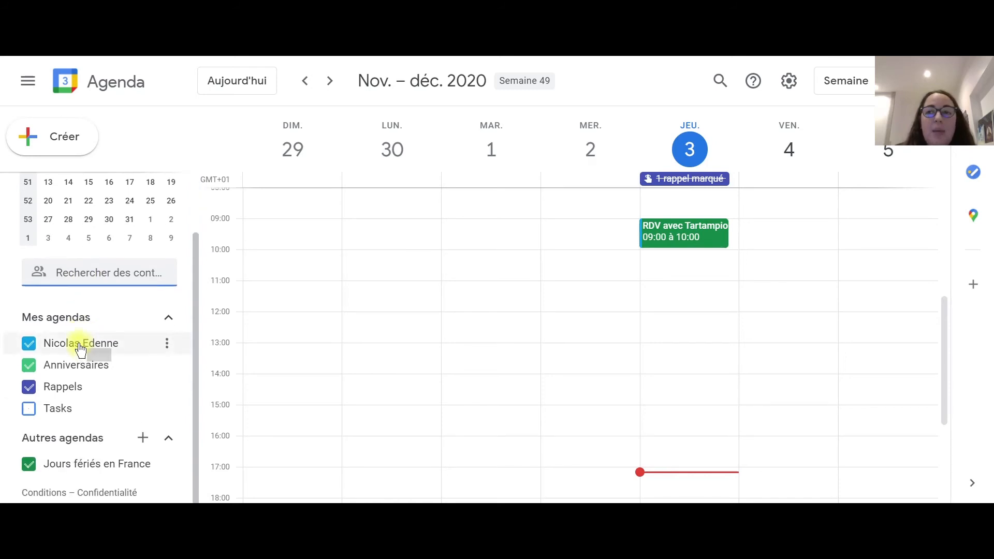
left_click(784, 88)
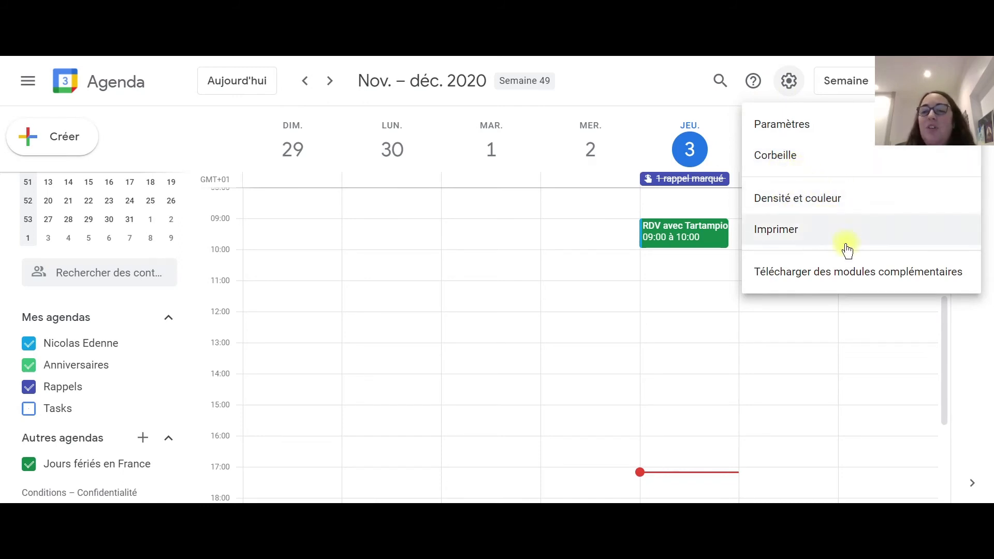
left_click(590, 294)
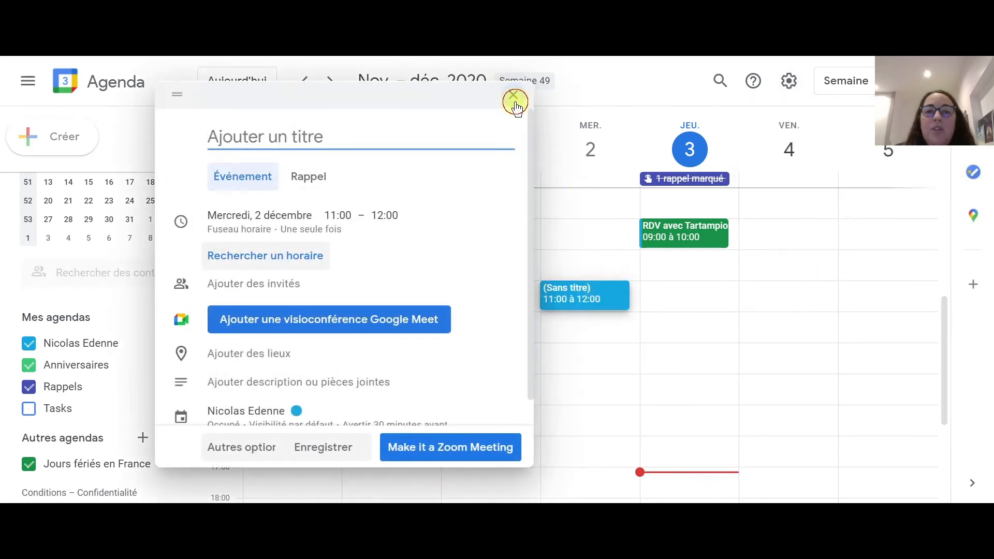
left_click(514, 97)
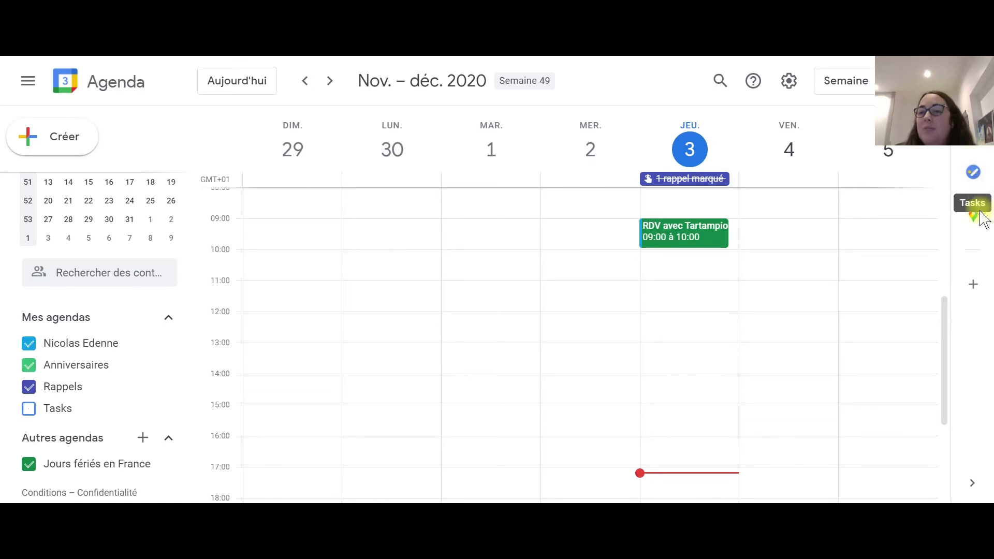
- Create a Keep list note titled "check list" with the items X, C and A
left_click(973, 129)
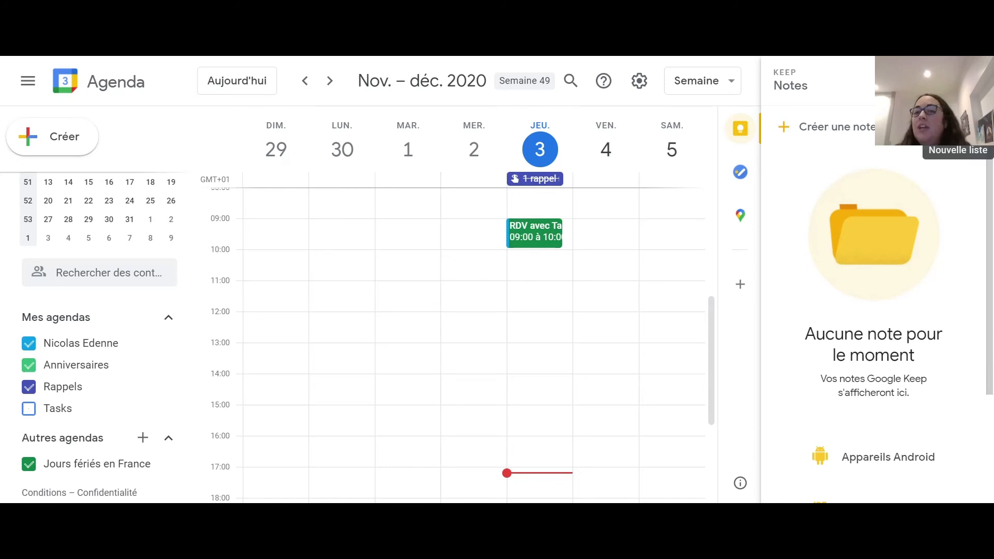
left_click(958, 127)
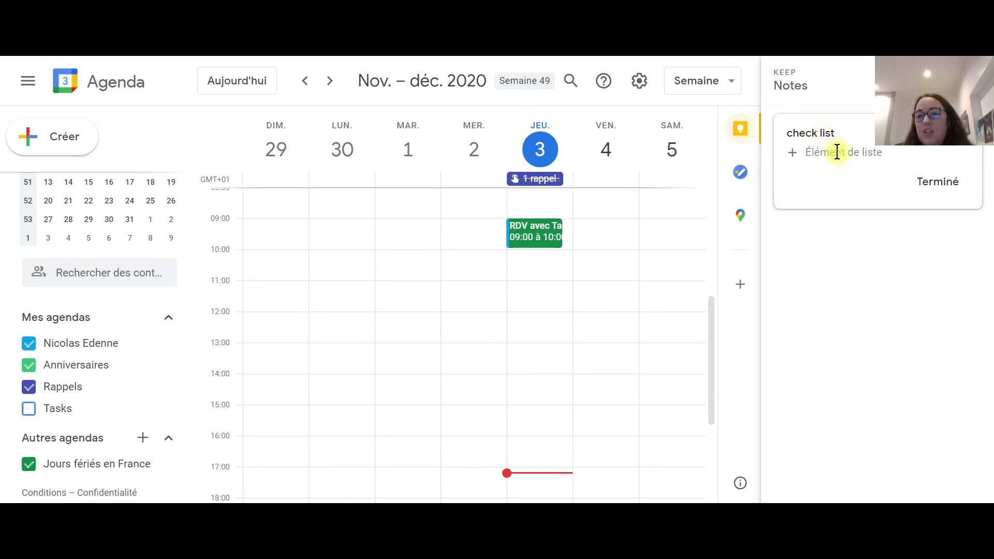
left_click(837, 152)
type("X")
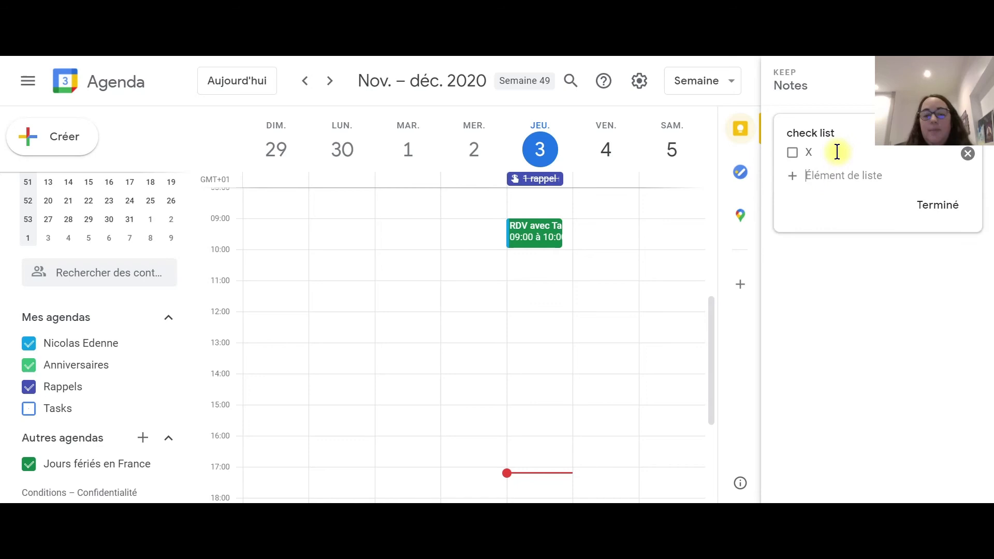
key("Return")
type("C")
type("A")
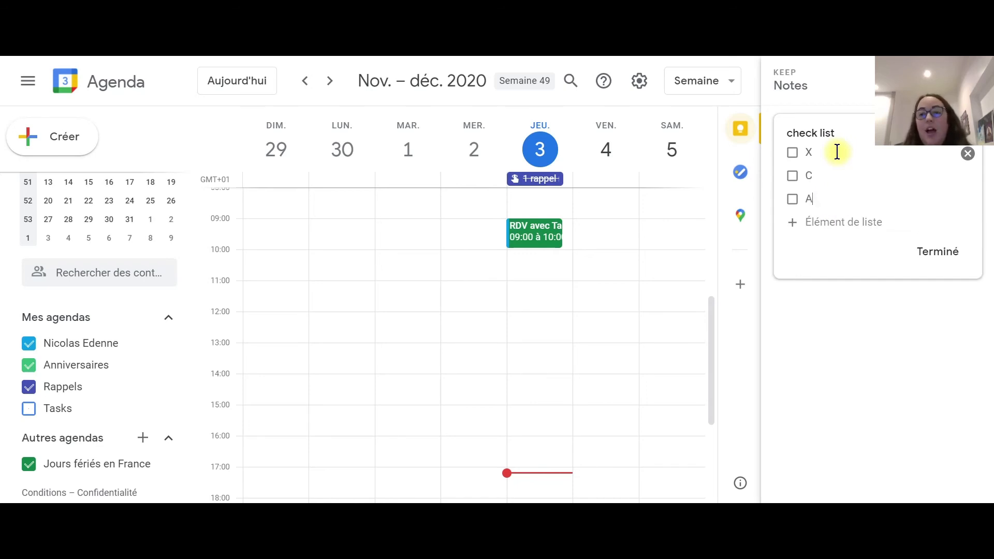
- Tick off items X, C and A in the check list and finish the note
left_click(792, 153)
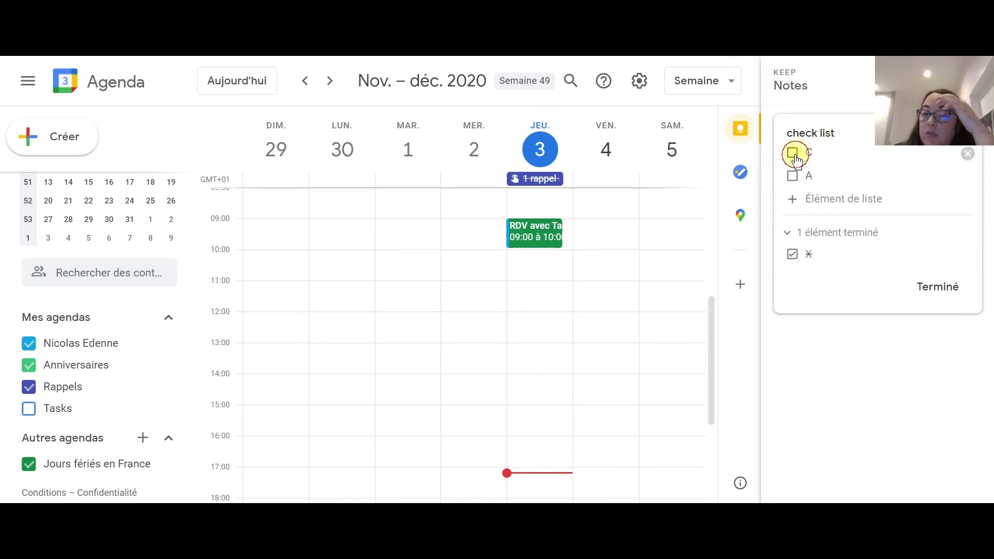
left_click(792, 153)
left_click(793, 153)
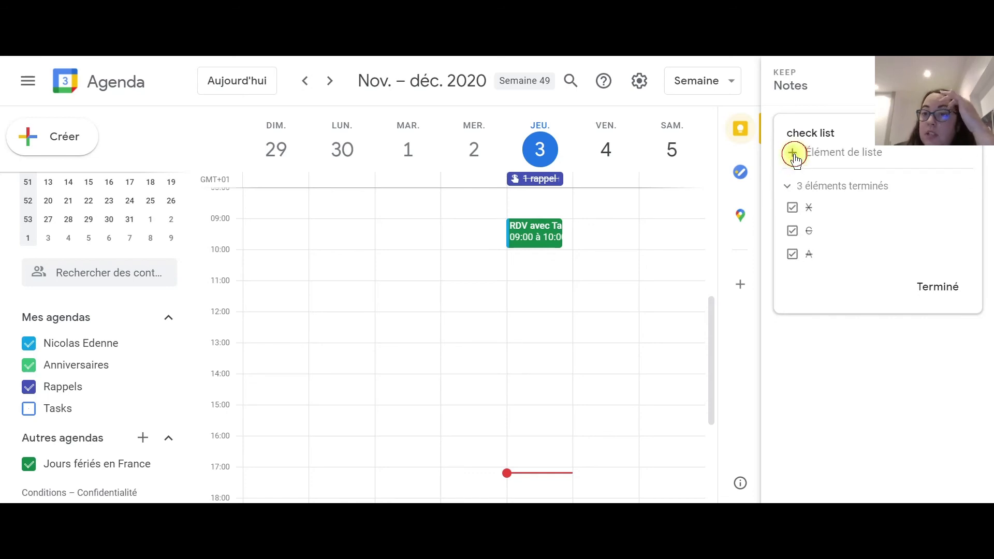
left_click(937, 288)
- Pin the "check list" note and look at the additional actions offered for it
mouse_move(938, 161)
left_click(966, 164)
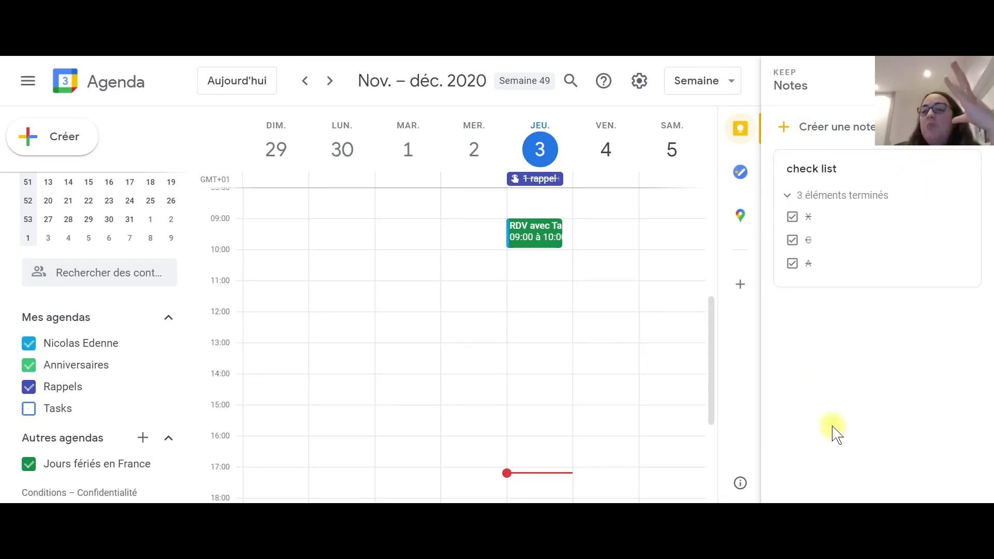
left_click(951, 165)
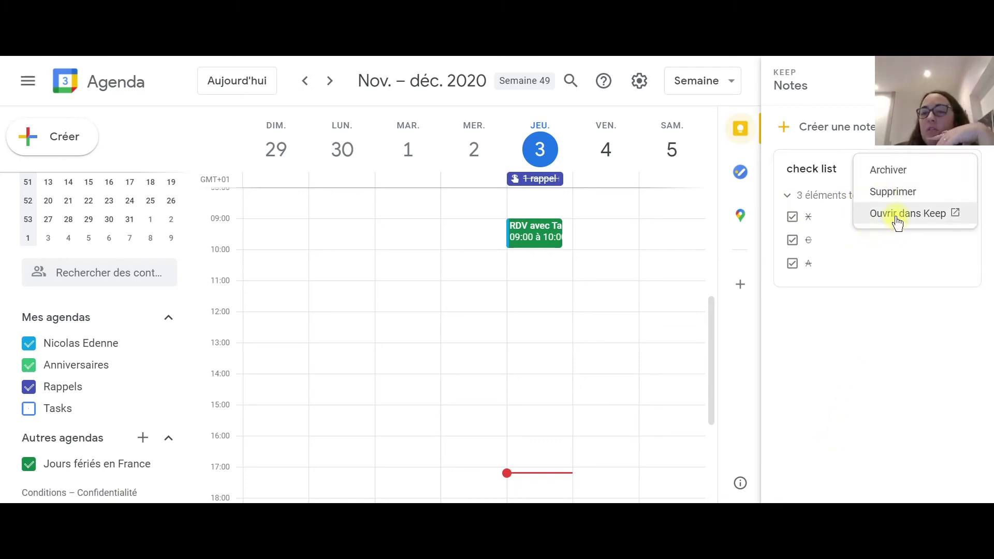
left_click(880, 314)
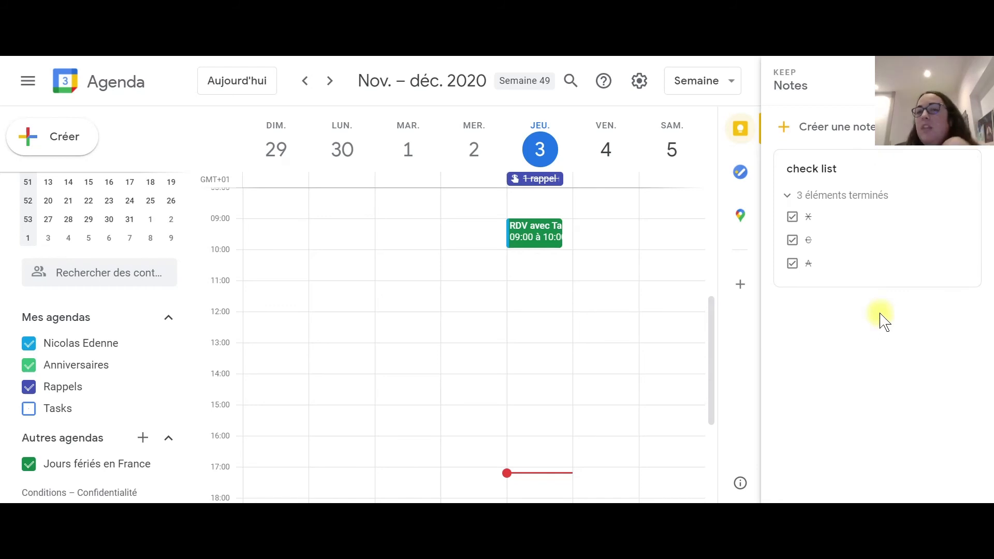
right_click(793, 154)
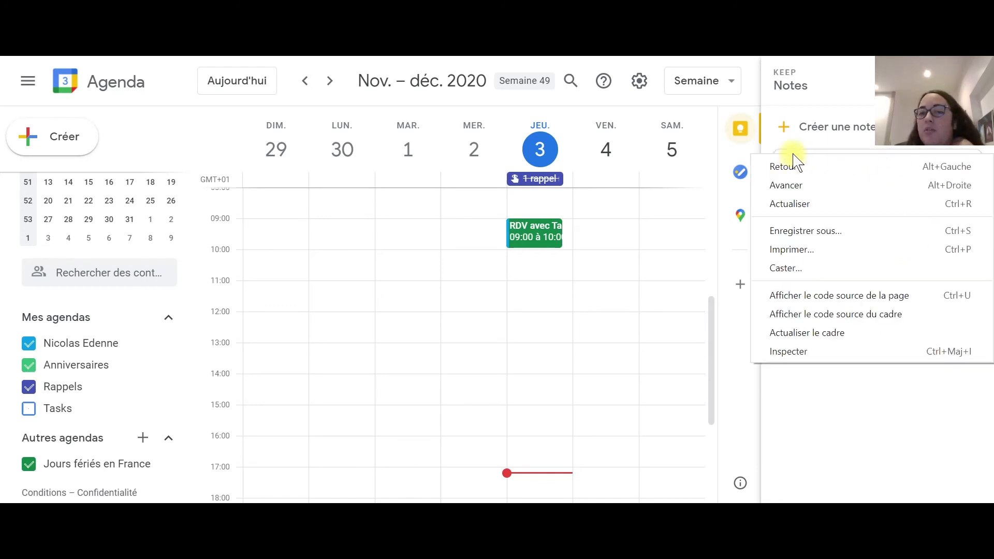
left_click(915, 475)
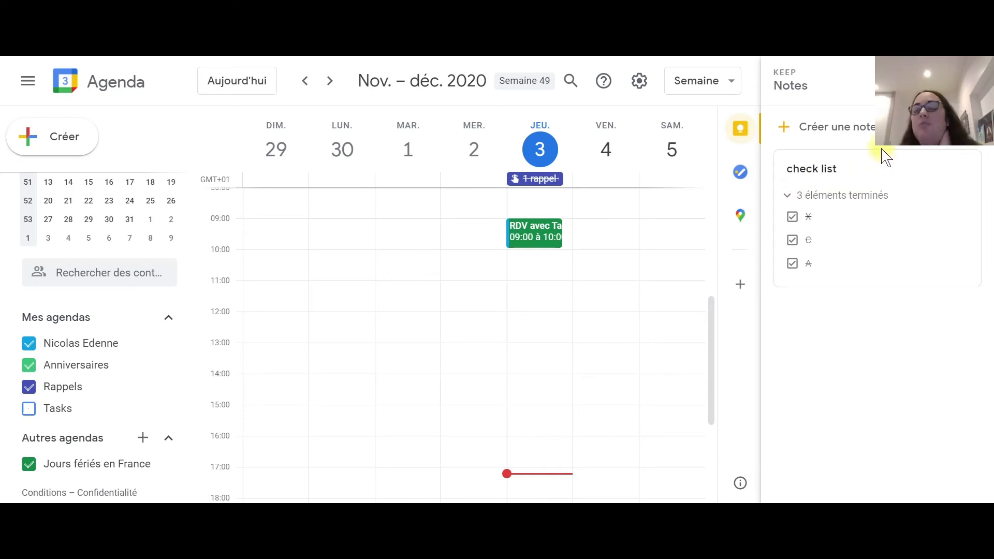
- Look at the form for a new text note, finish it empty and close Keep
left_click(874, 128)
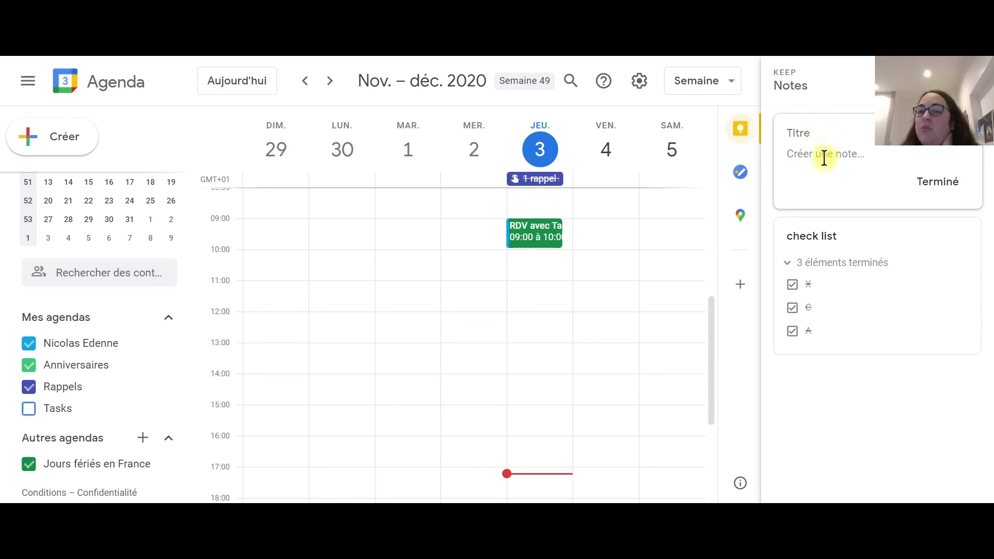
left_click(927, 183)
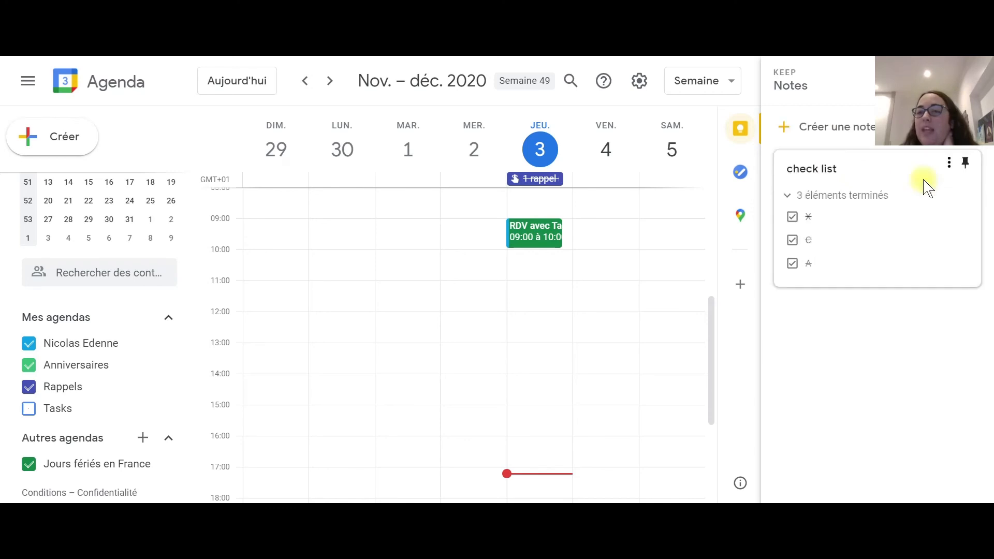
left_click(971, 81)
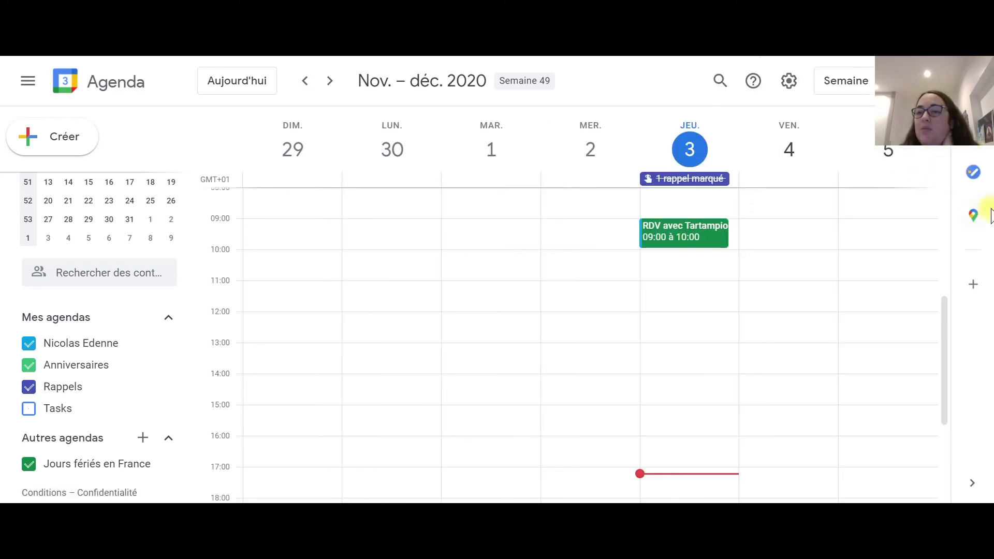
- Open Tasks and start using it, view a blank new task in Mes tâches, and close Tasks
left_click(973, 176)
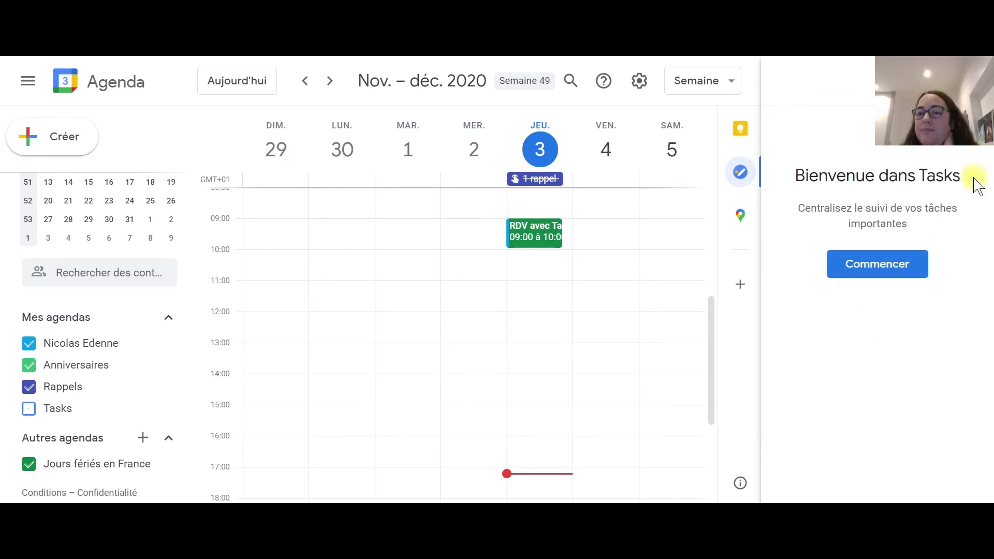
left_click(901, 266)
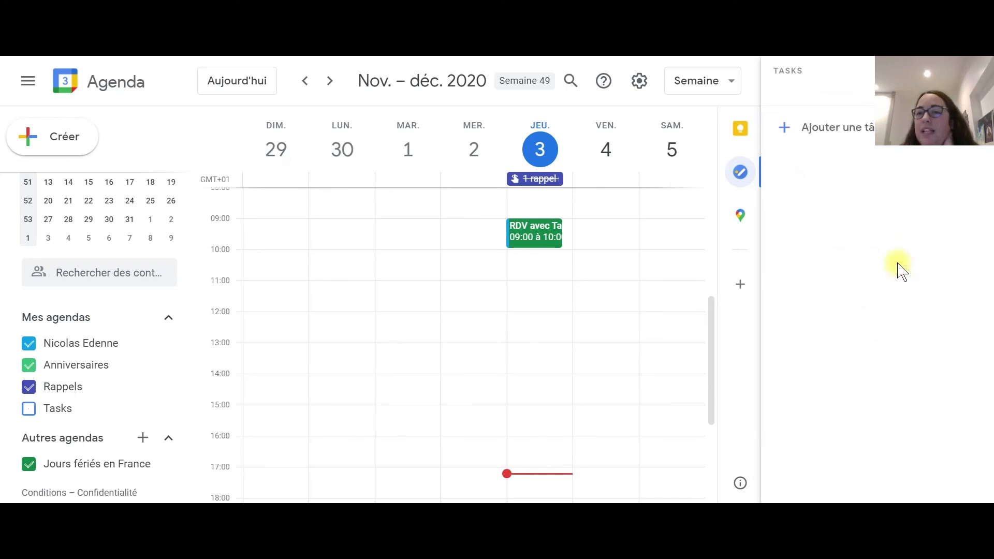
left_click(852, 137)
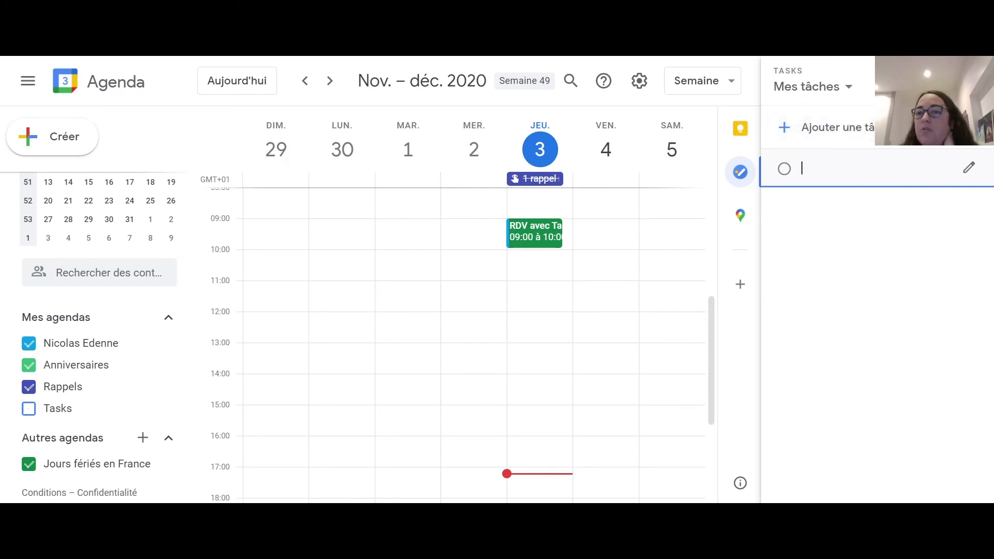
left_click(976, 79)
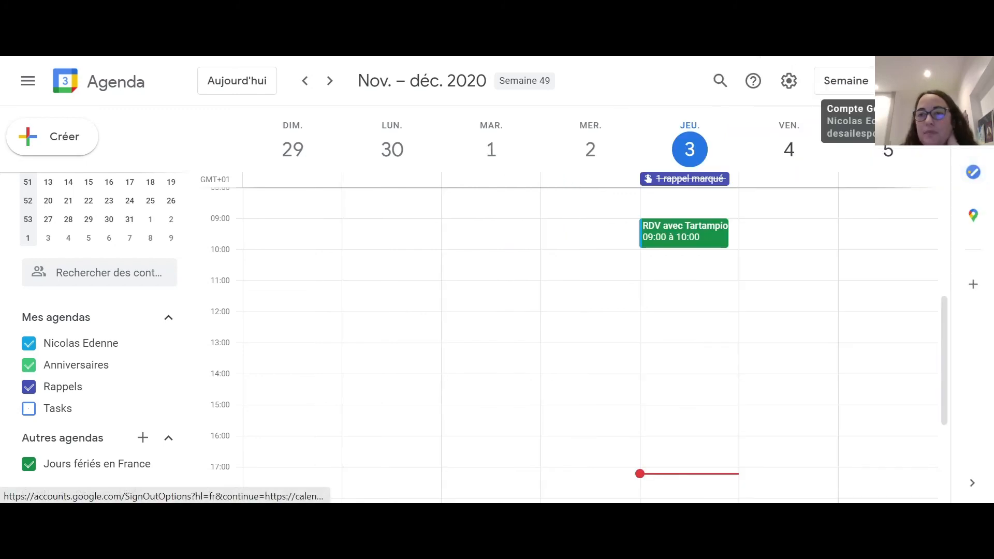
- Browse the catalogue of add-ons compatible with Google Agenda and close it
left_click(976, 284)
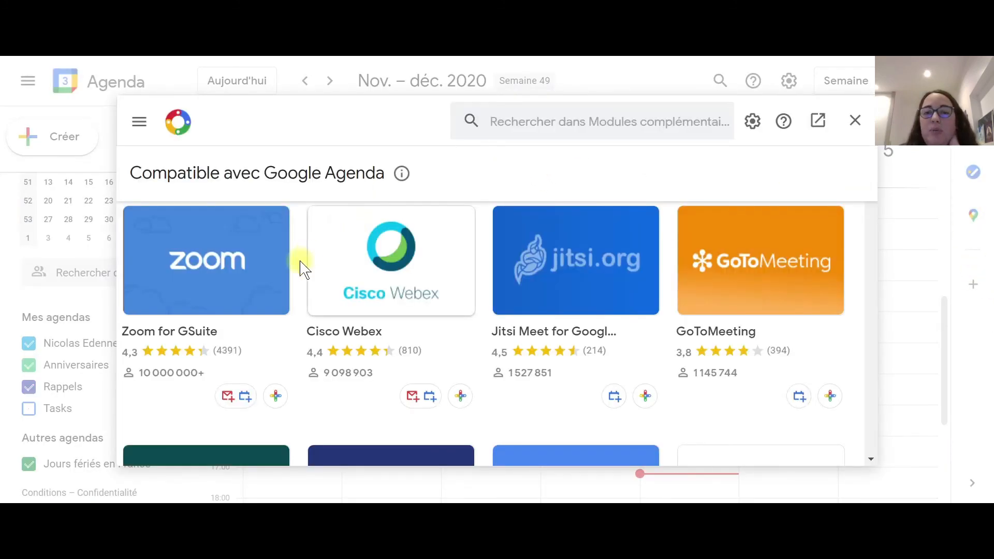
scroll(523, 331, "down", 1)
scroll(525, 331, "down", 2)
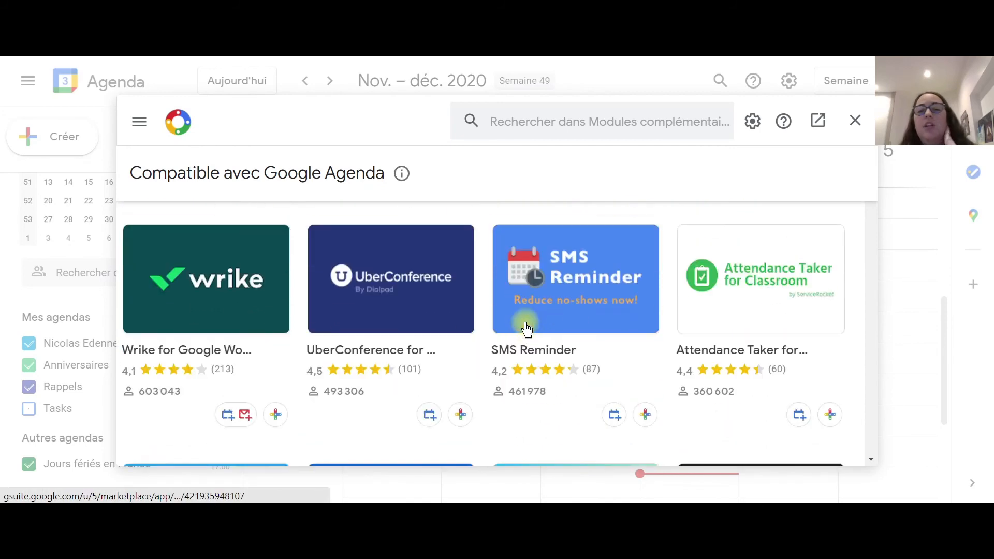
scroll(524, 321, "down", 1)
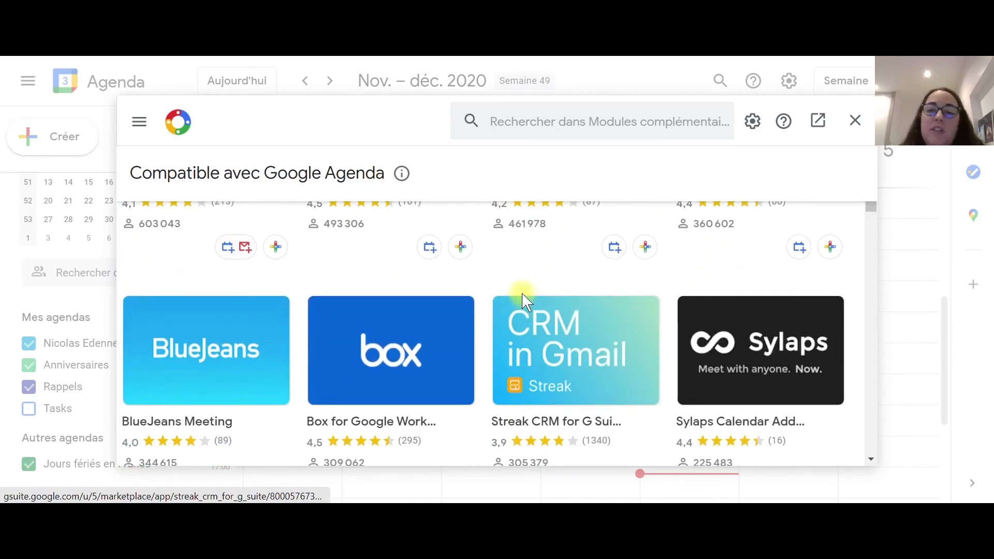
scroll(524, 311, "down", 3)
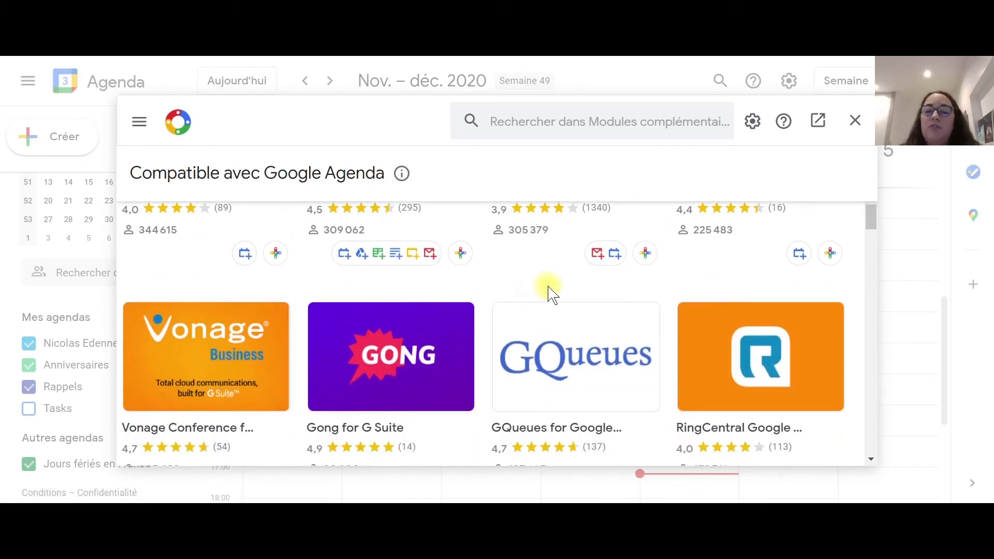
left_click(856, 122)
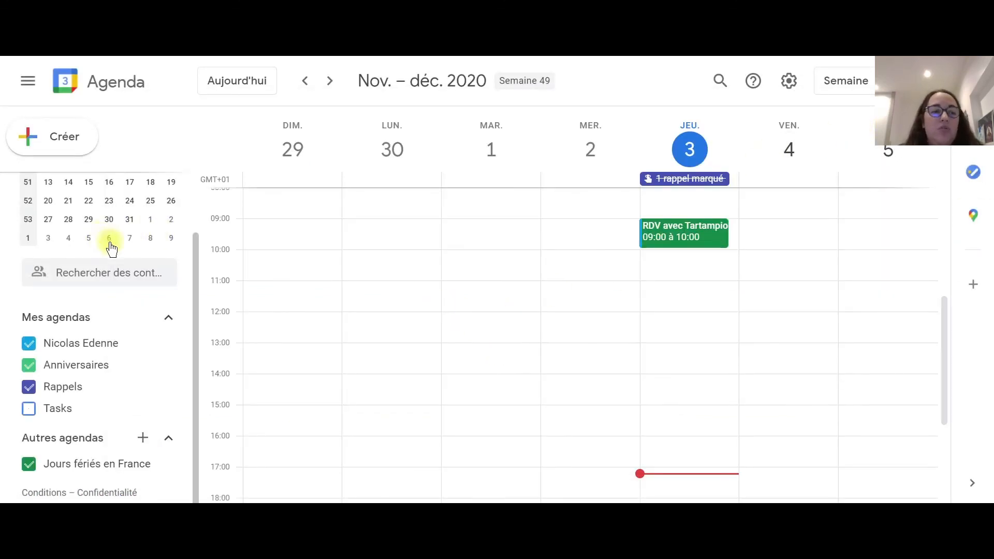
- Look at the ways to add another agenda, including subscribing and adding from a URL, and return to the calendar
scroll(111, 251, "up", 2)
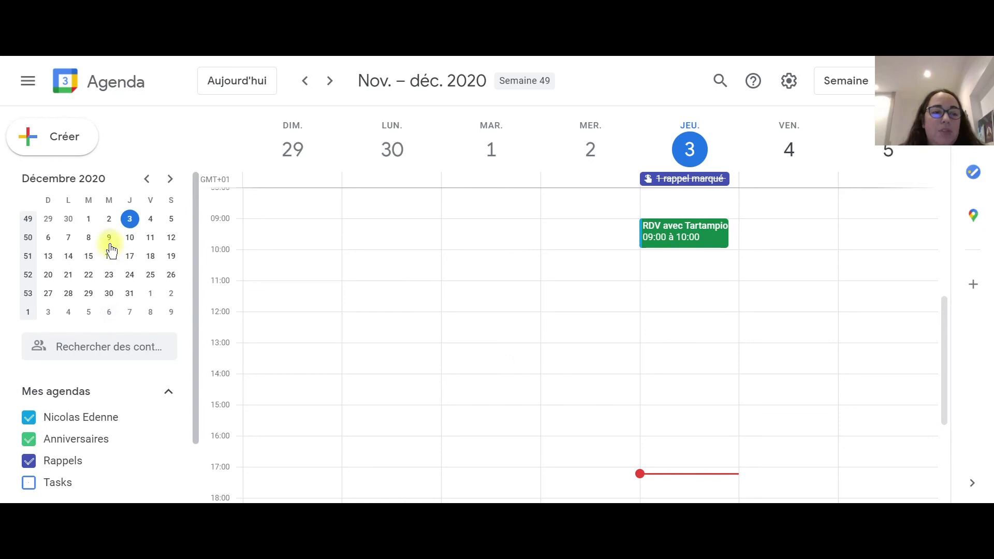
scroll(111, 251, "down", 2)
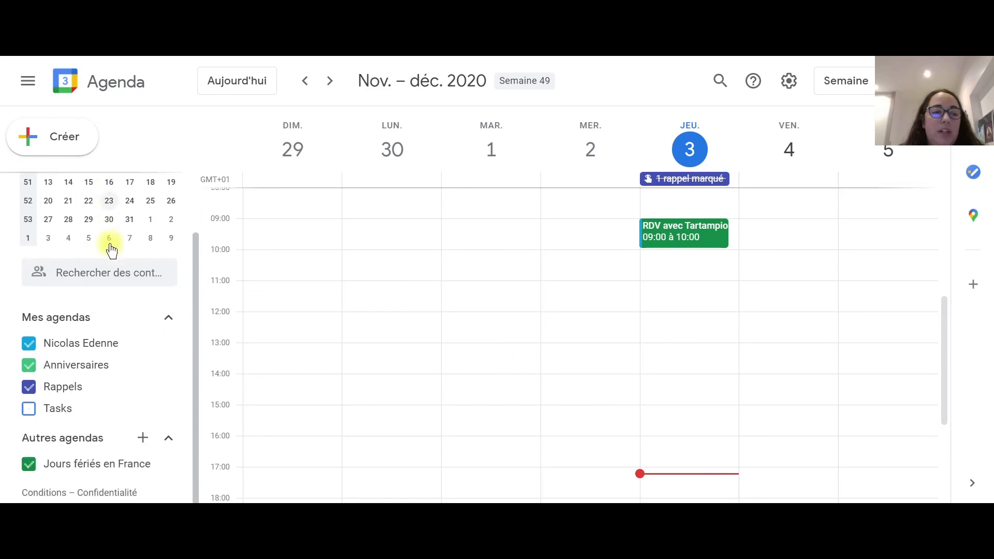
left_click(142, 441)
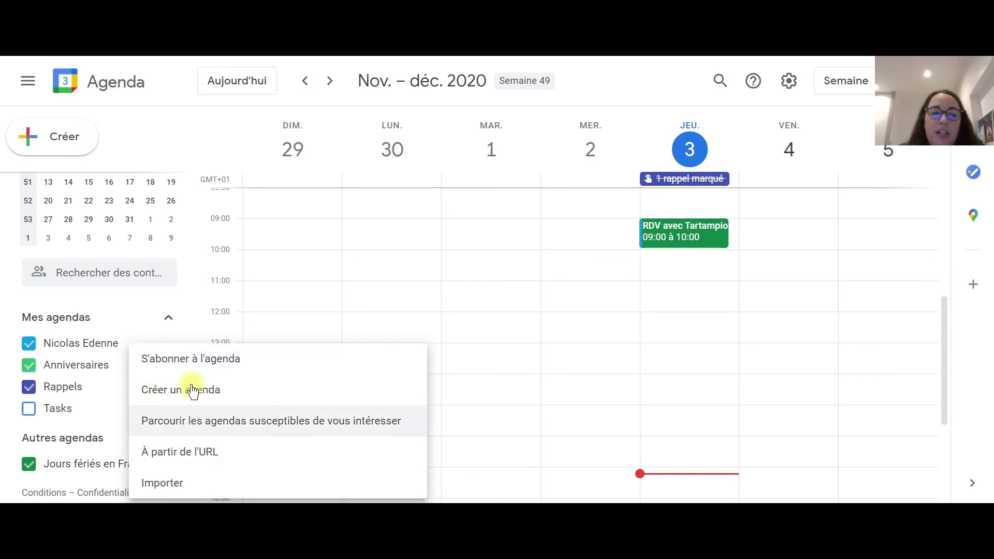
left_click(192, 369)
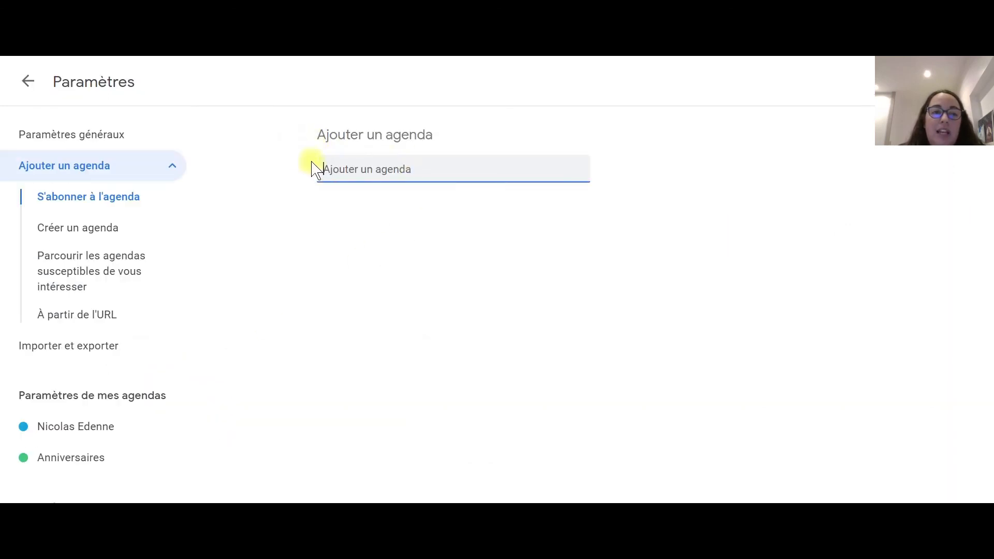
left_click(84, 314)
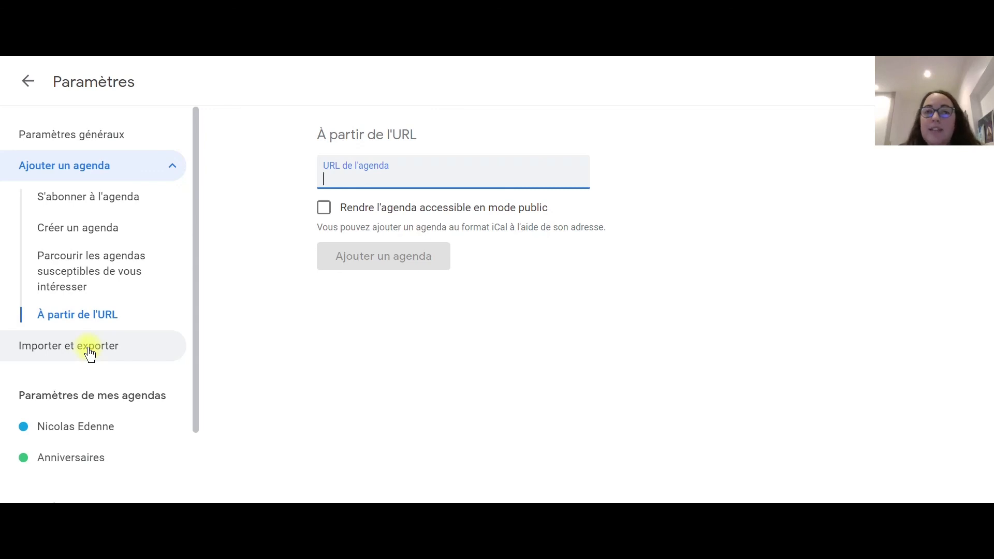
left_click(25, 81)
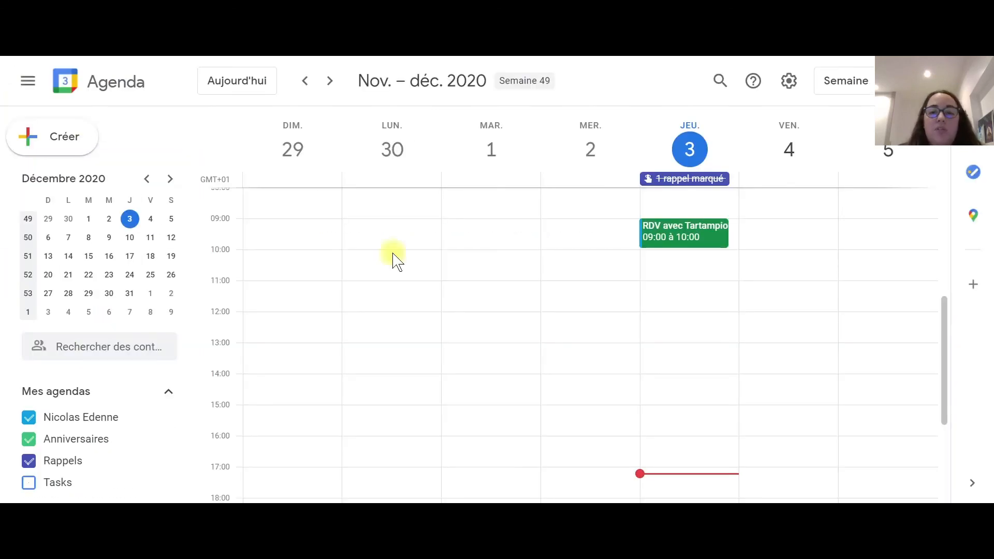